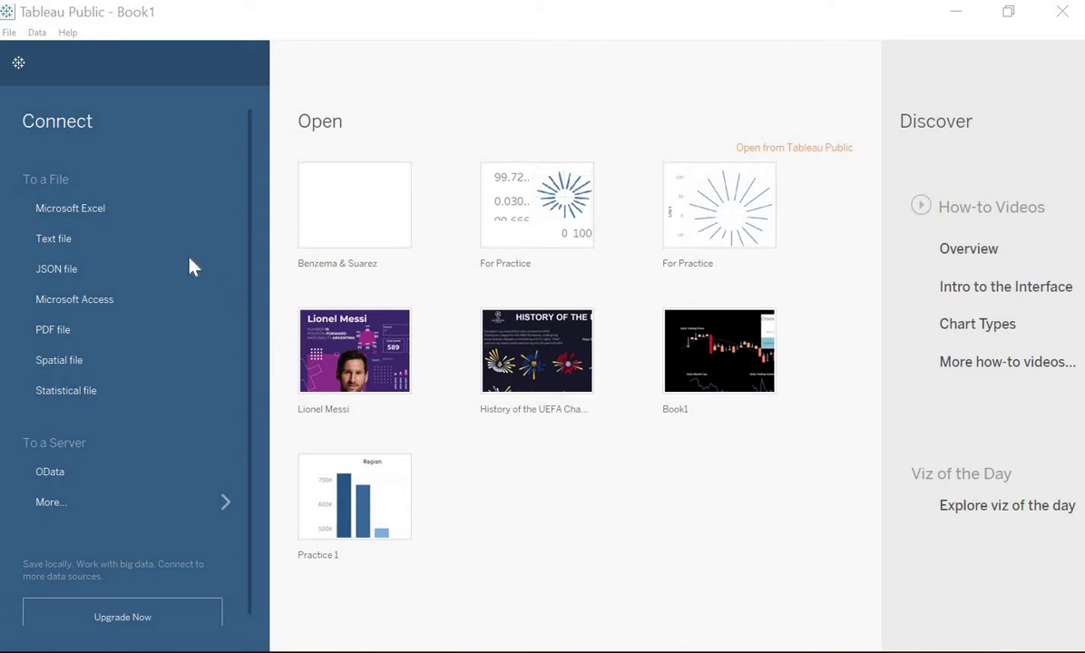
Choose Microsoft Excel as the connection and select the Benzema.xlsx workbook
click(152, 216)
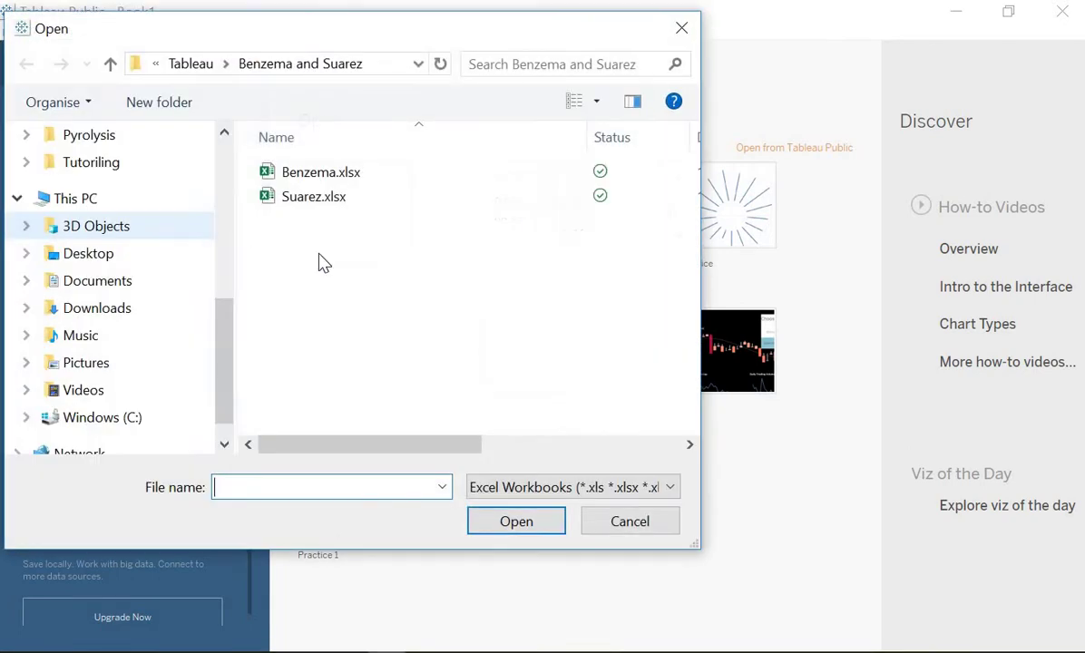
click(332, 174)
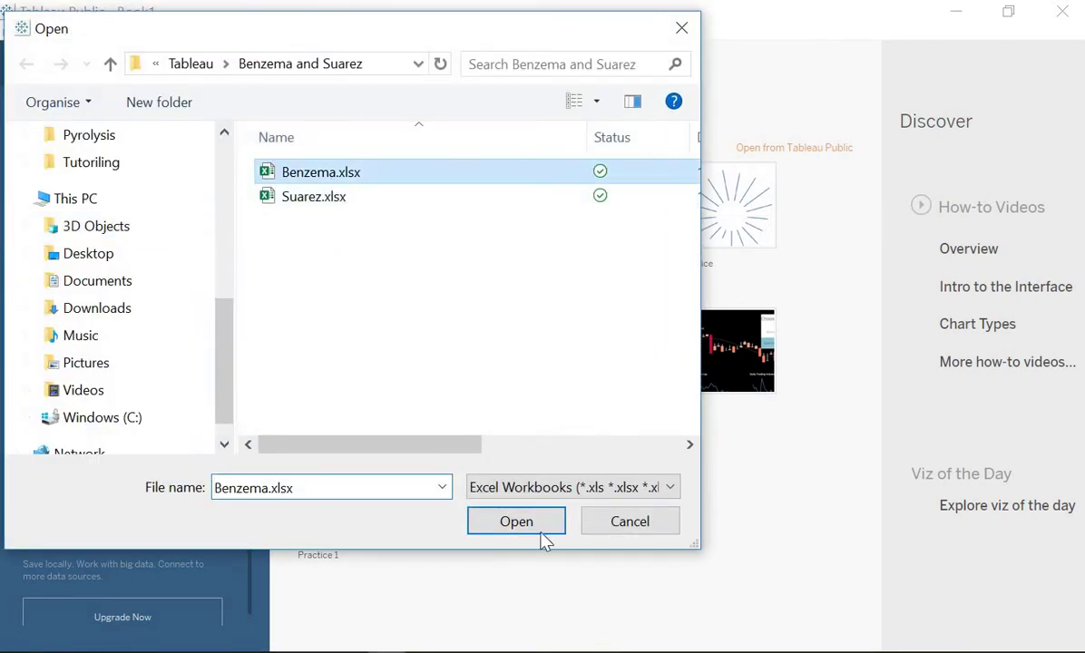
Open Benzema.xlsx and review its columns from Season and Age through Assists per game
click(529, 526)
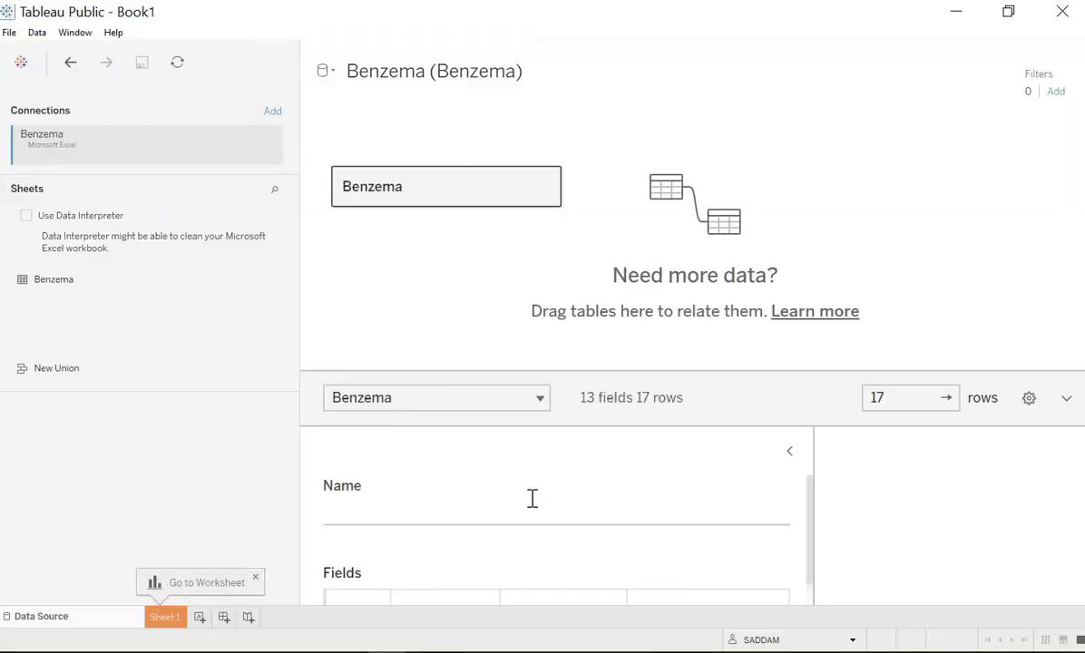
click(789, 452)
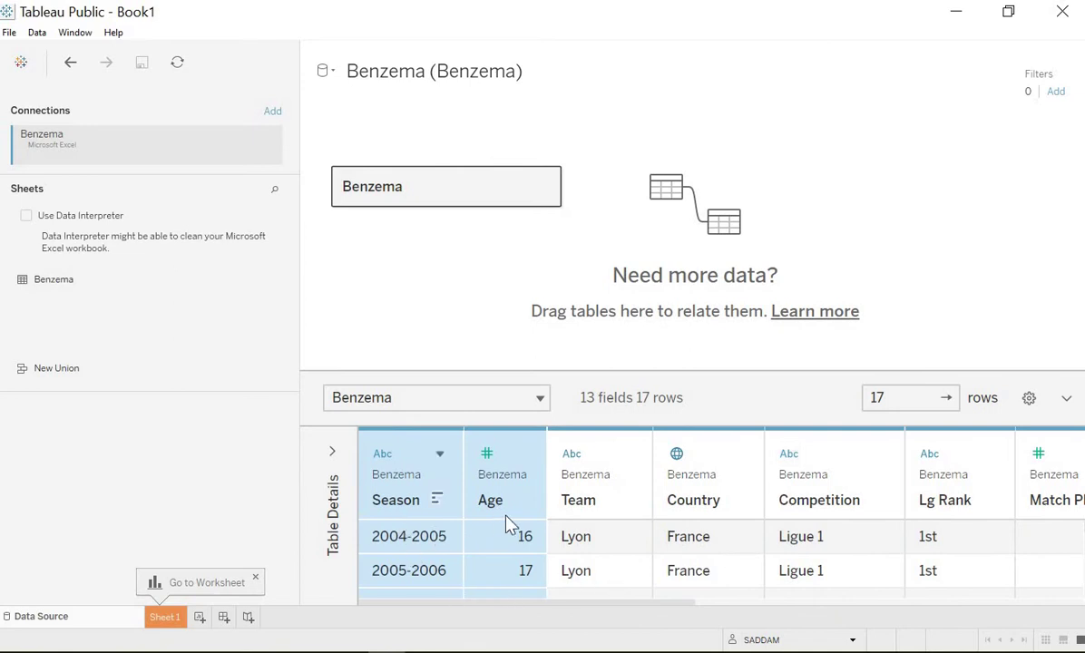
drag(683, 605, 995, 622)
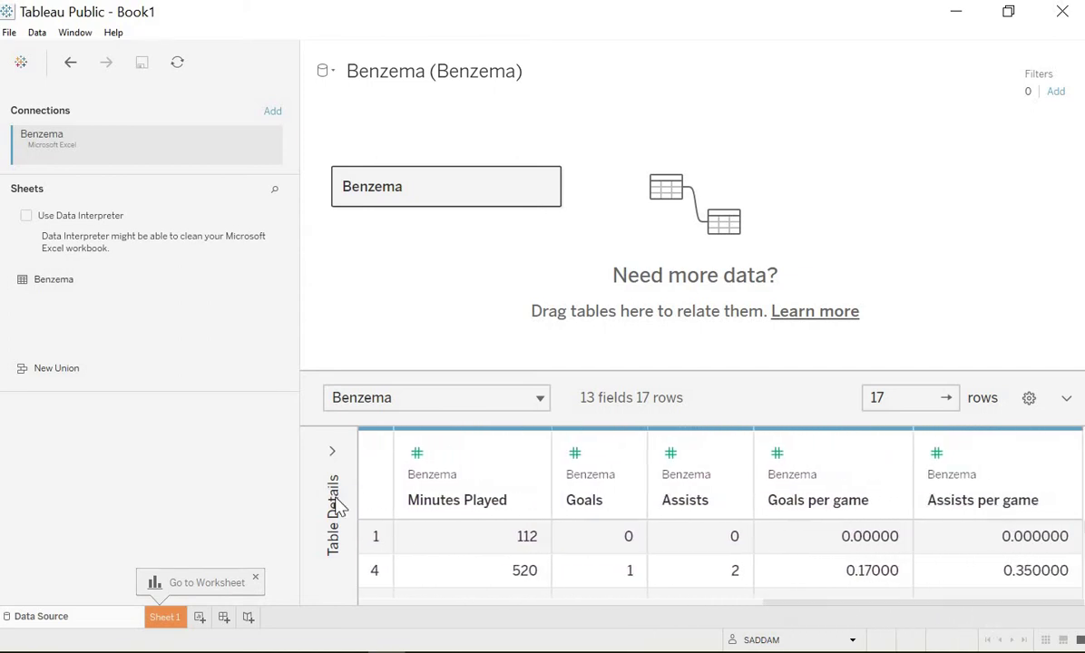
On Sheet 1, put Season on Columns and SUM(Goals) on Rows
click(168, 618)
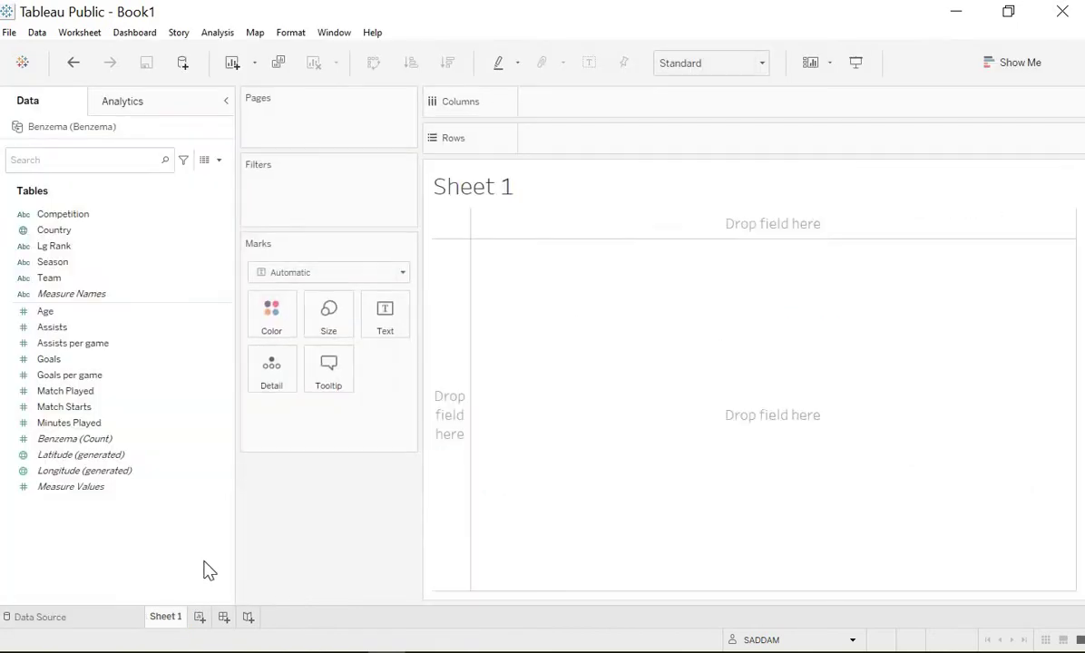
drag(98, 278, 556, 103)
drag(54, 360, 589, 144)
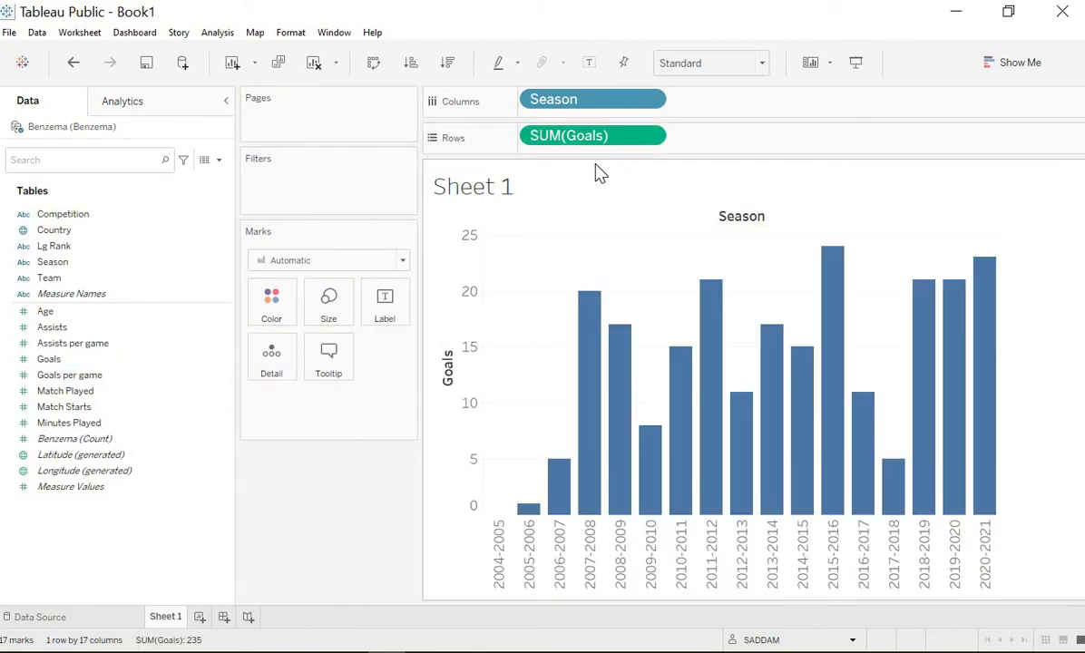
Show a Season filter as a single-value slider, set to (All)
right_click(587, 106)
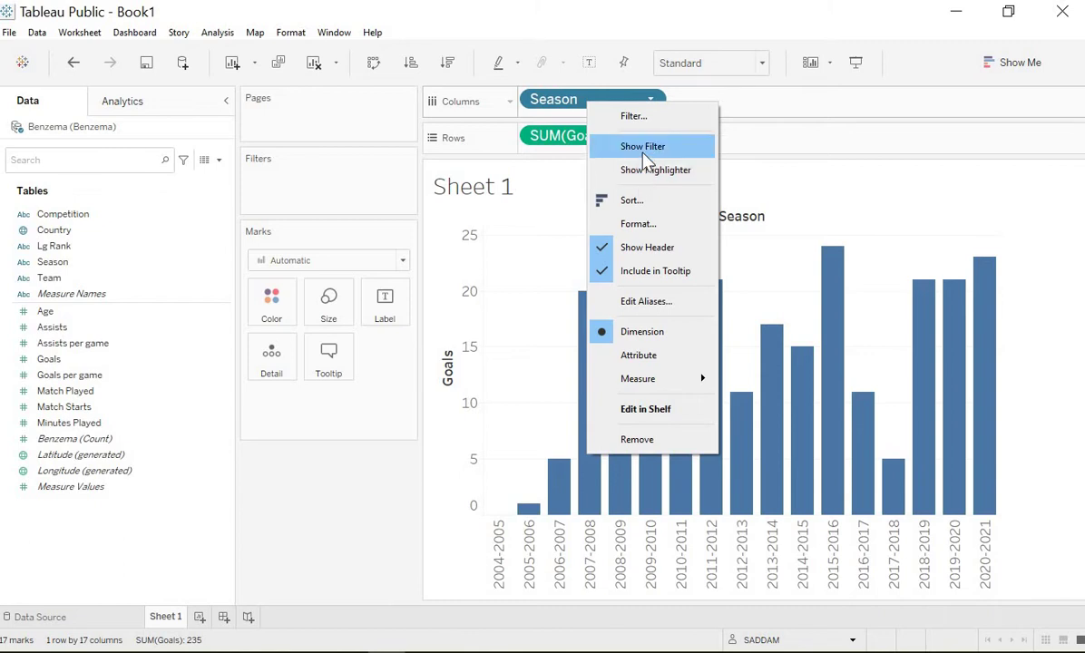
click(643, 146)
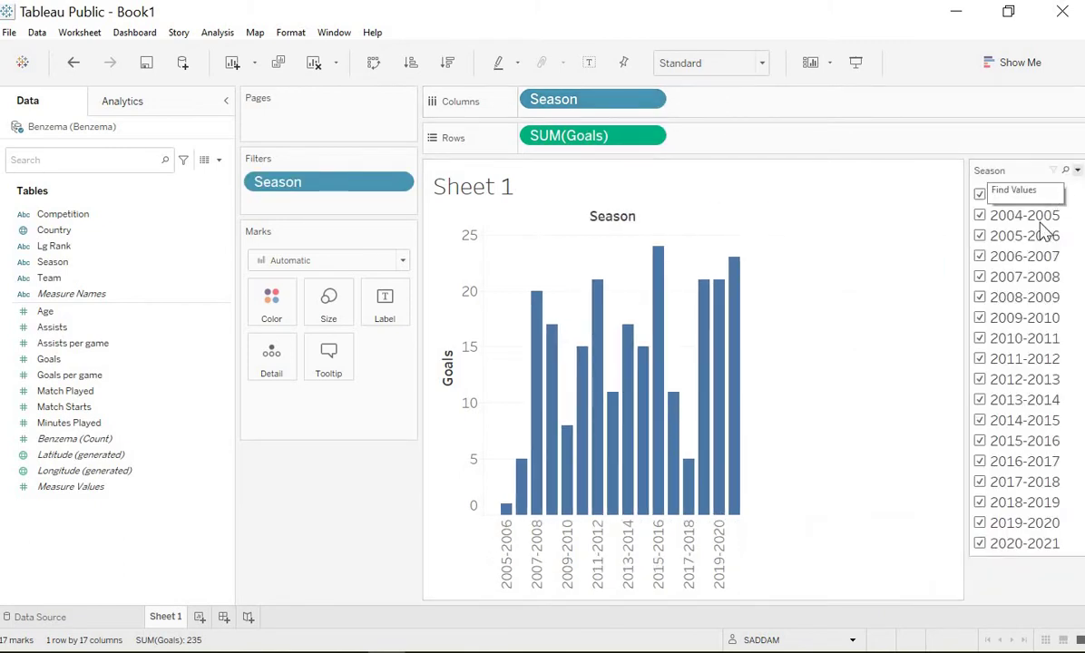
click(1077, 170)
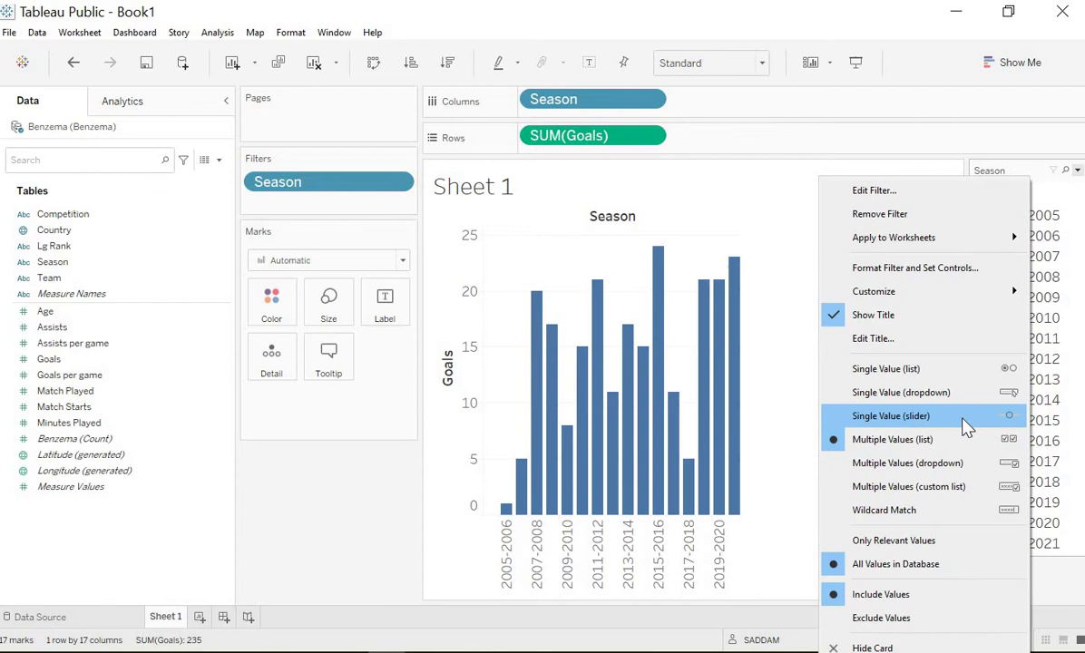
click(967, 427)
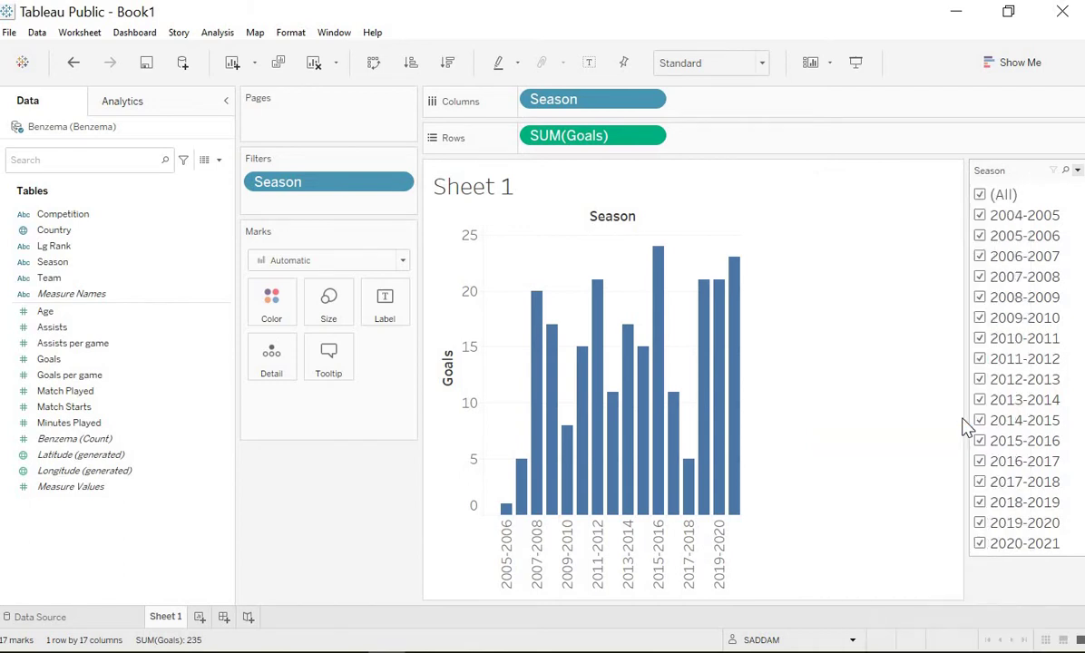
click(1054, 171)
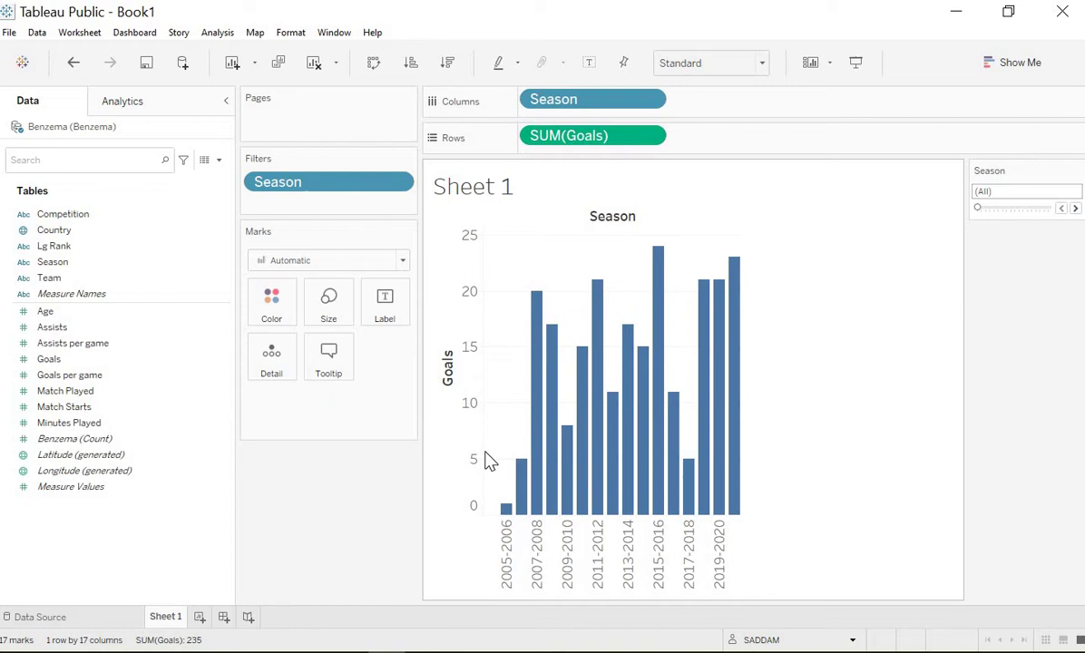
Create a parameter named 'Choose A Measure' with String data type and List allowable values
right_click(138, 567)
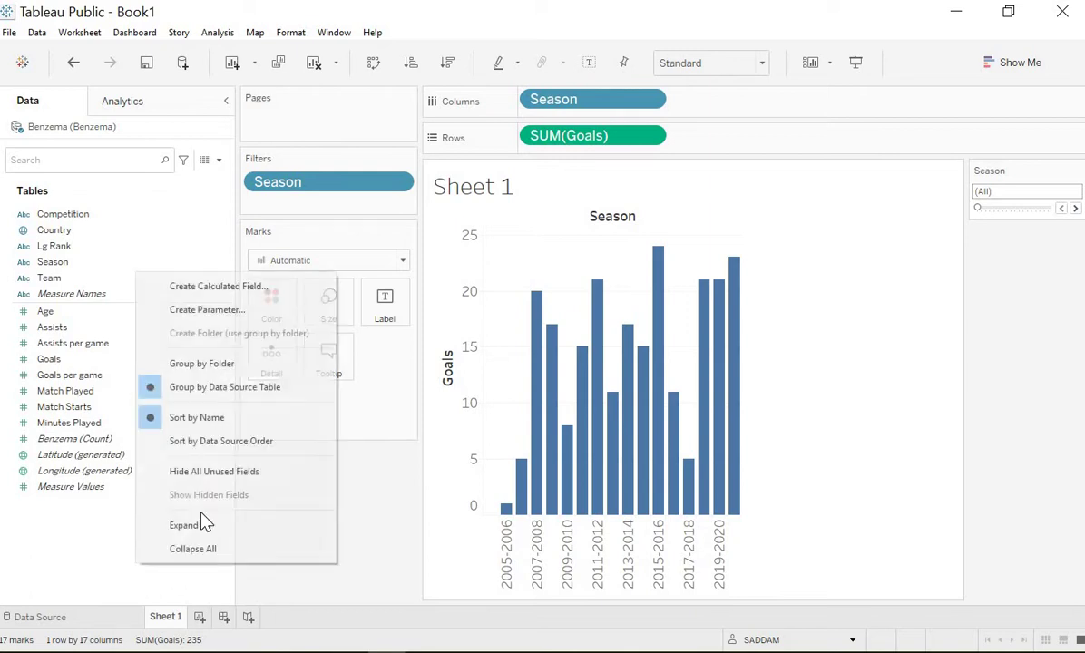
click(206, 310)
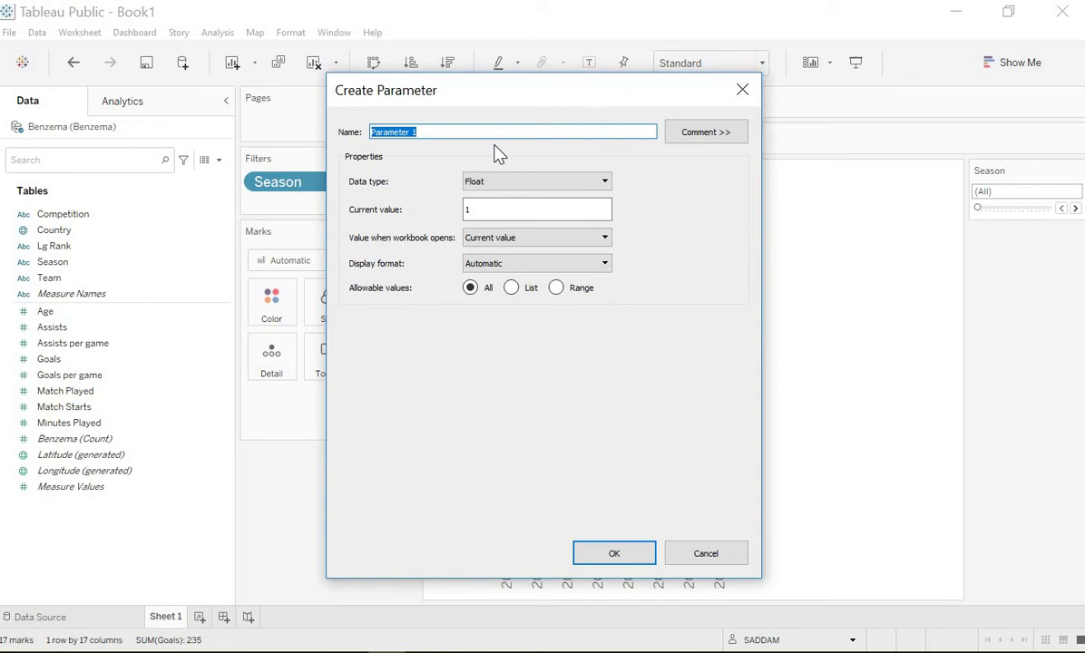
text(Cho)
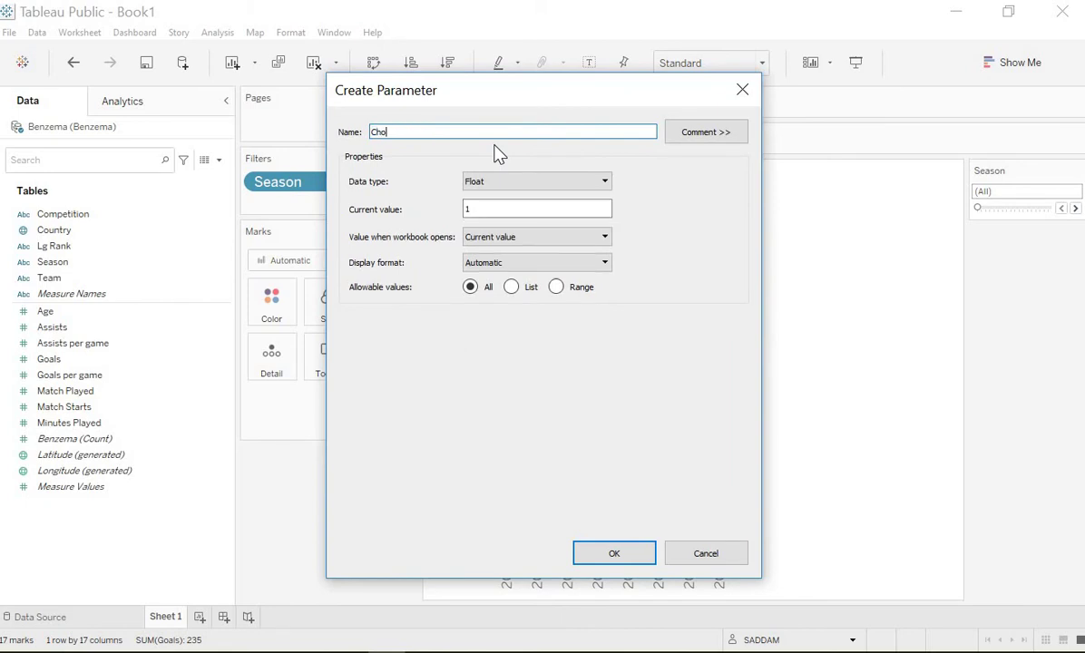
text(ose A Measure)
click(521, 182)
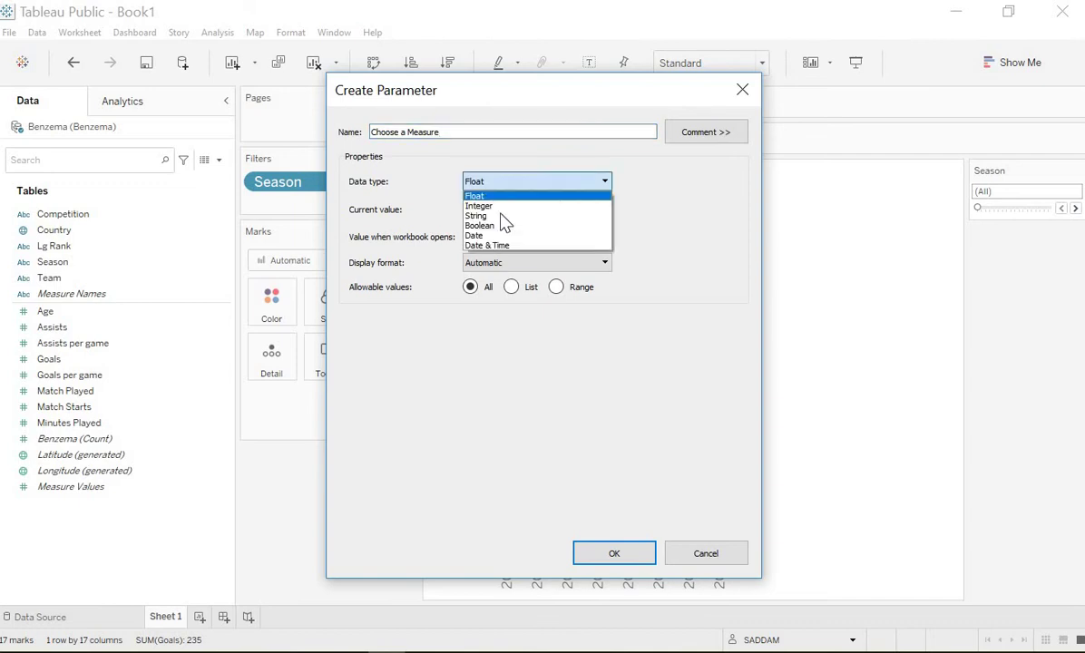
click(502, 216)
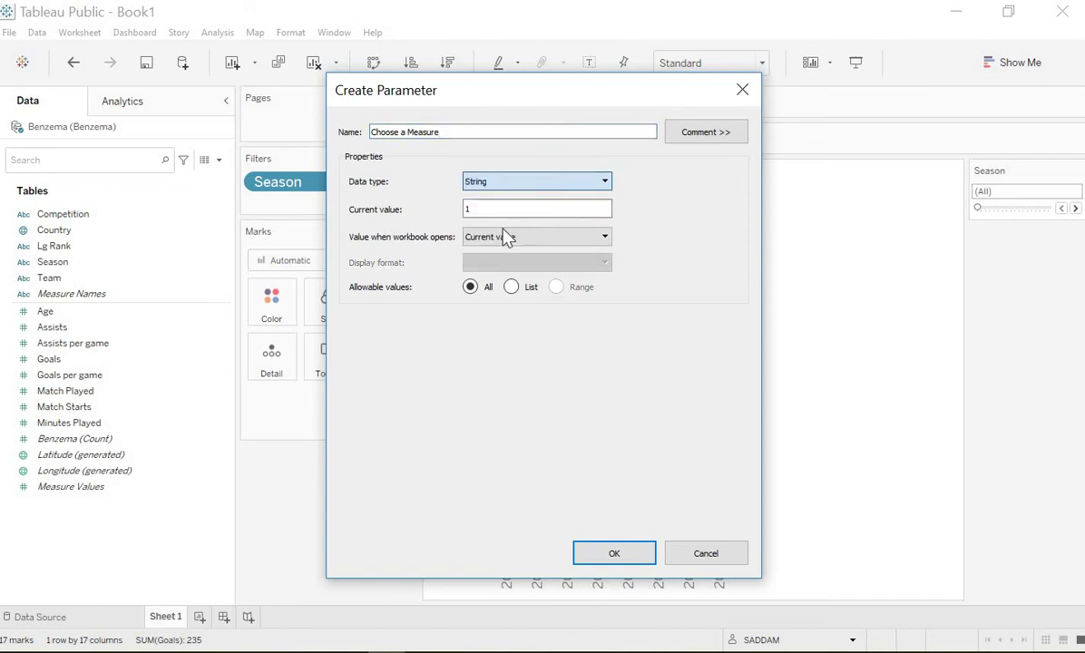
click(511, 287)
Enter the list values Assists, Goals, Match Played, Match Starts and Minutes Played, then confirm
click(442, 362)
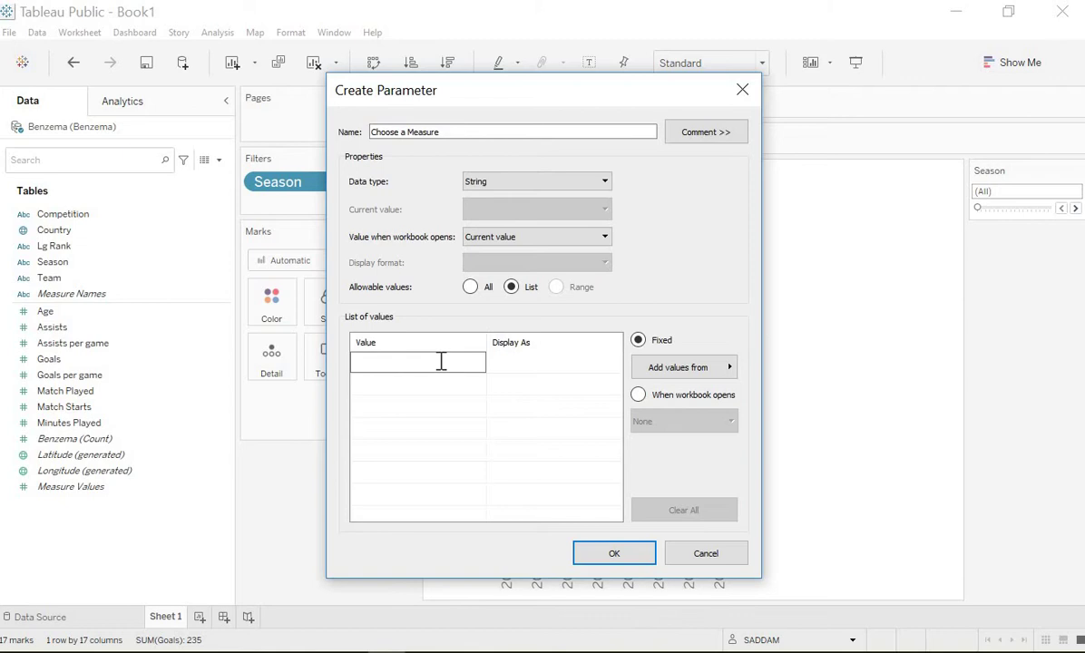
text(A)
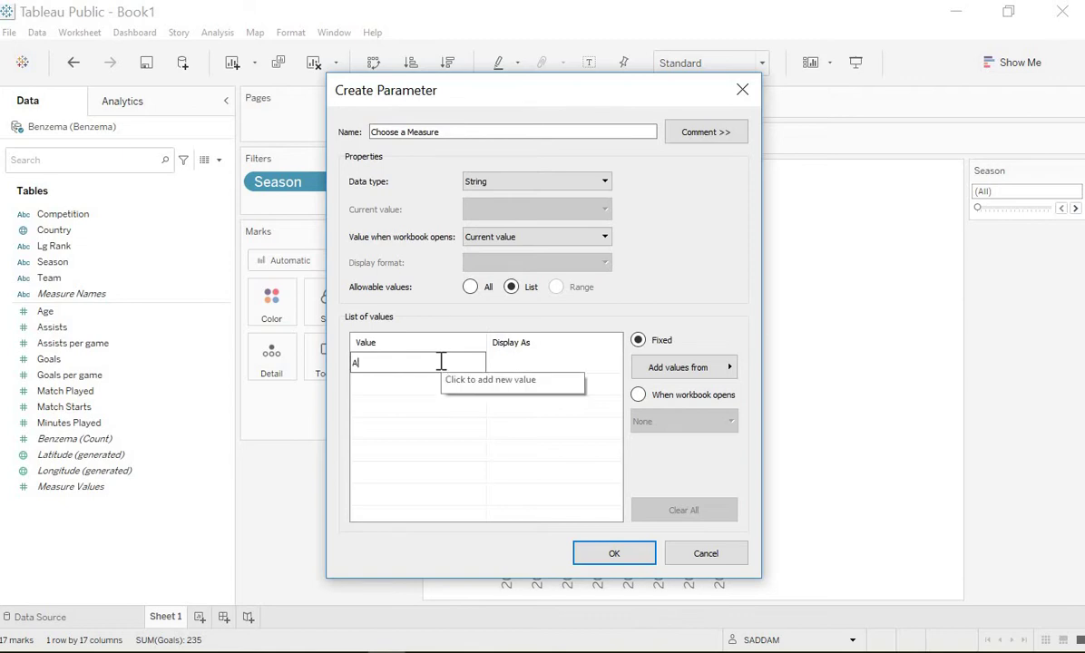
text(ssists)
key(Return)
text(G)
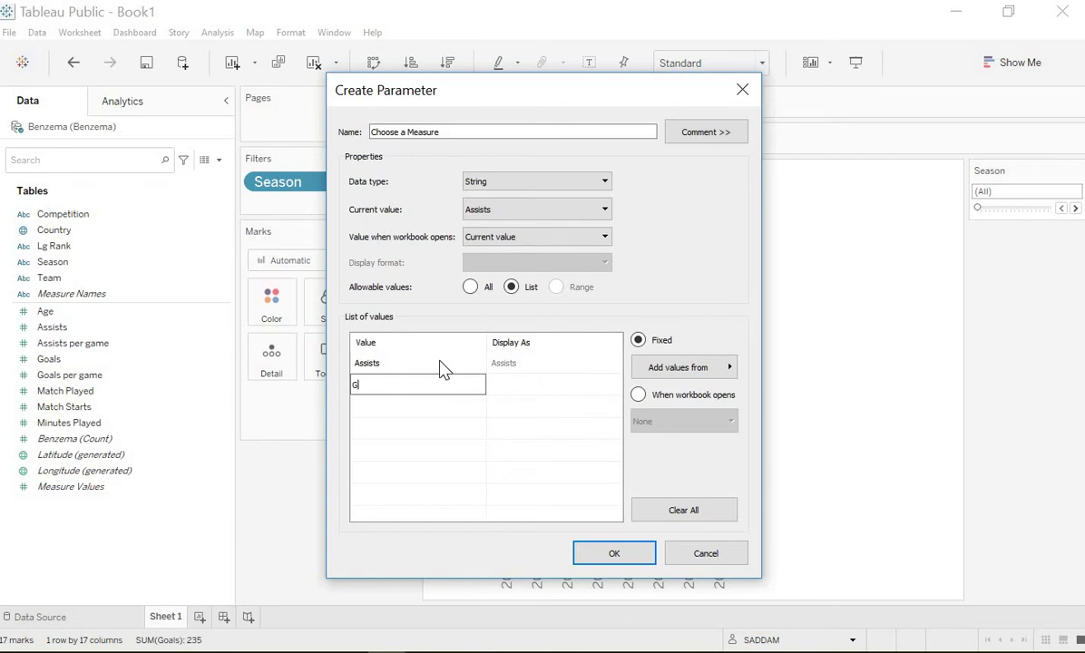
text(OAL)
key(BackSpace)
key(BackSpace)
text(oals)
key(Return)
text(Match)
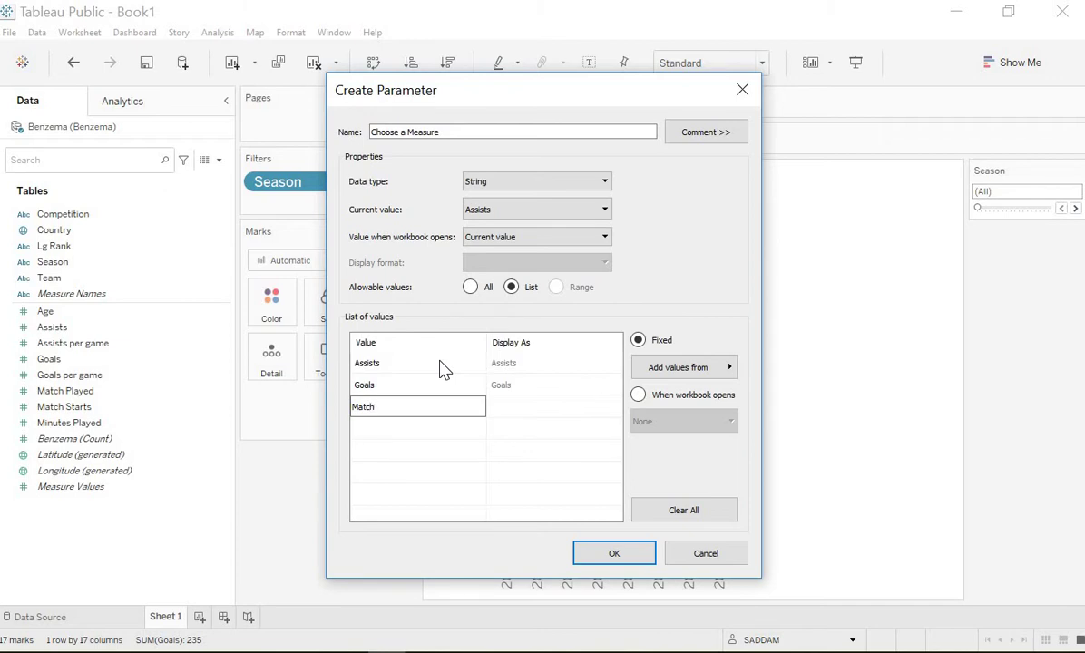
text( Played)
key(Return)
text(Ma)
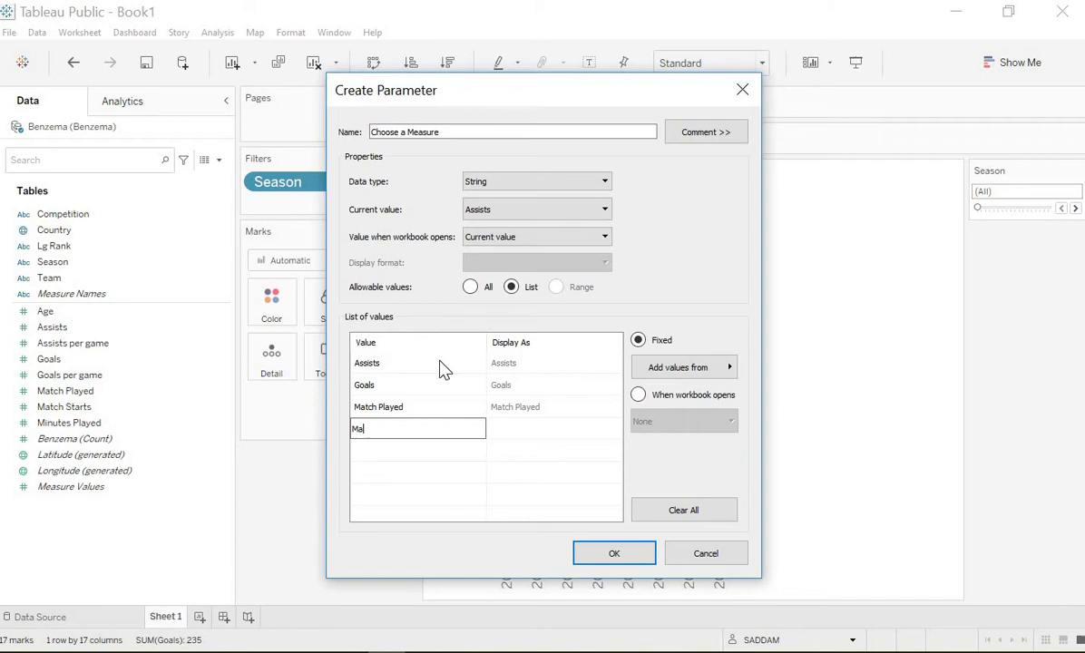
text(tch Starts)
key(Return)
text(Minu)
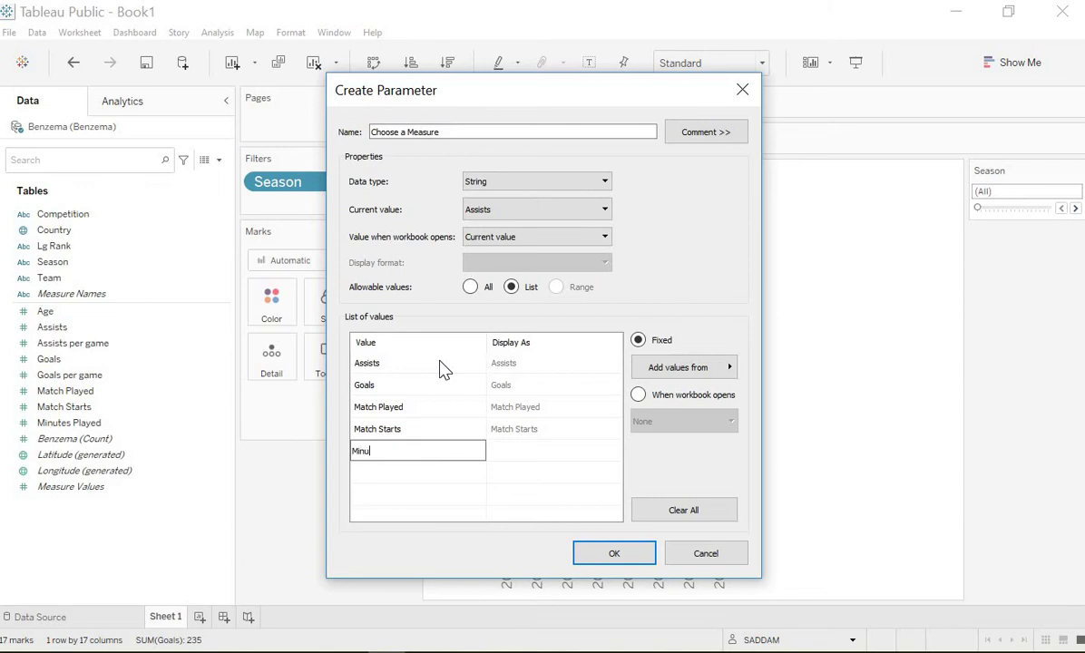
text(tes Played)
click(488, 490)
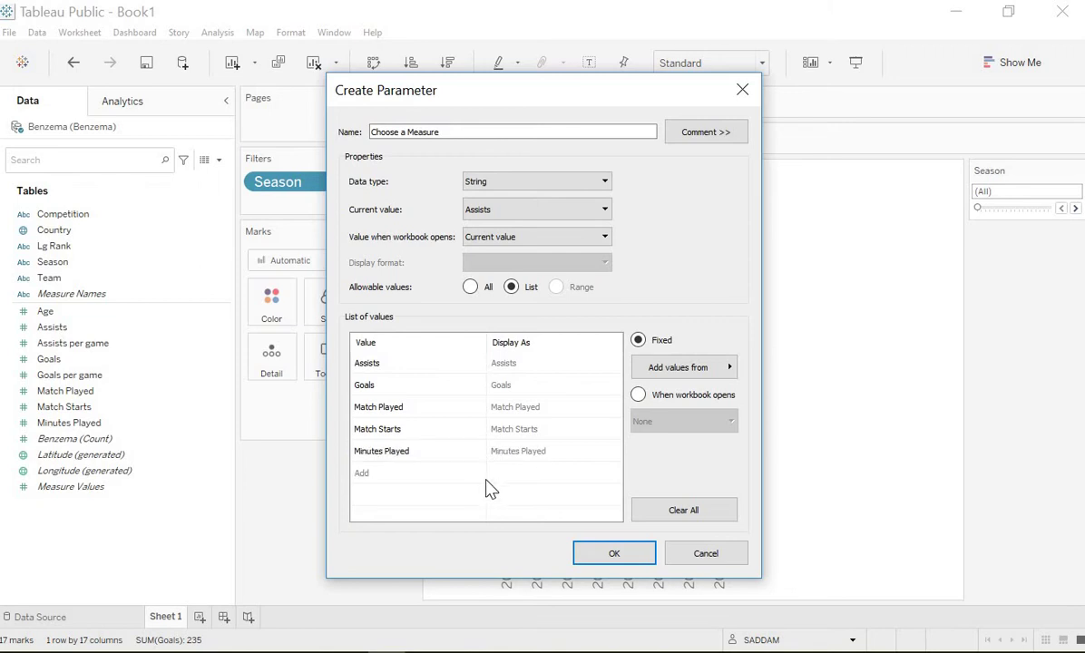
click(612, 555)
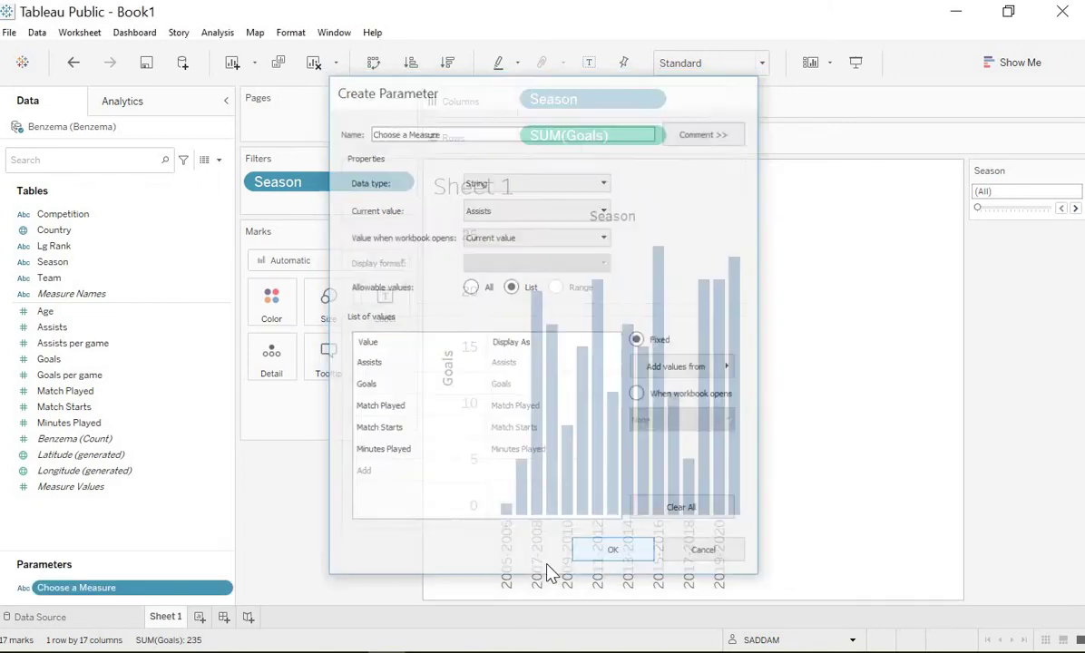
Create a calculated field named Measure starting with CASE [Choose a Measure]
click(218, 163)
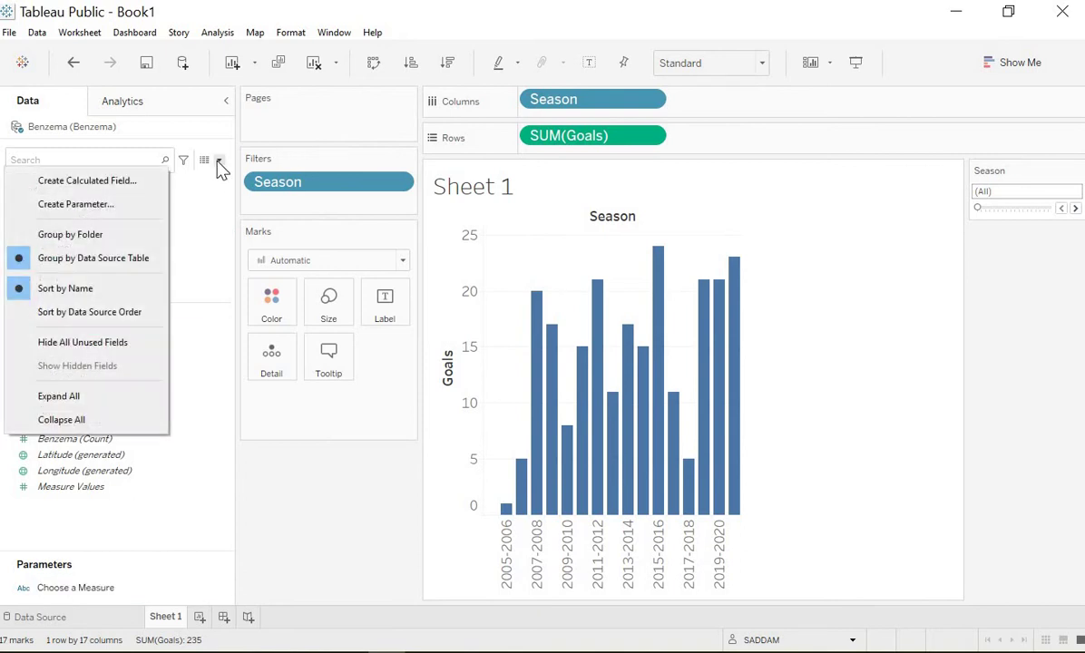
click(147, 182)
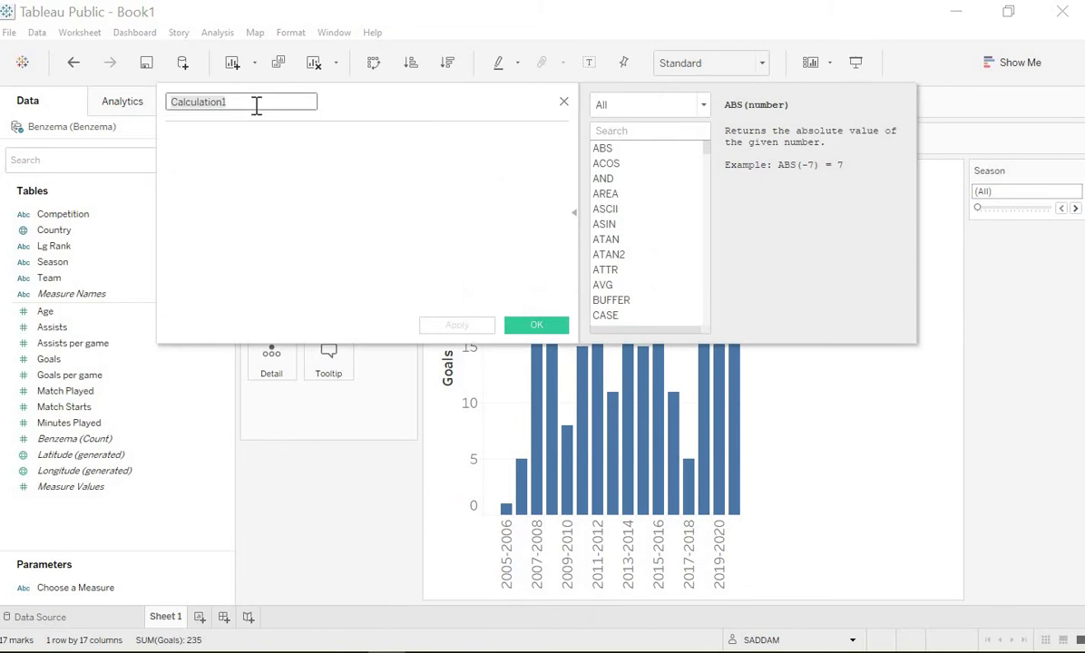
text(Mes)
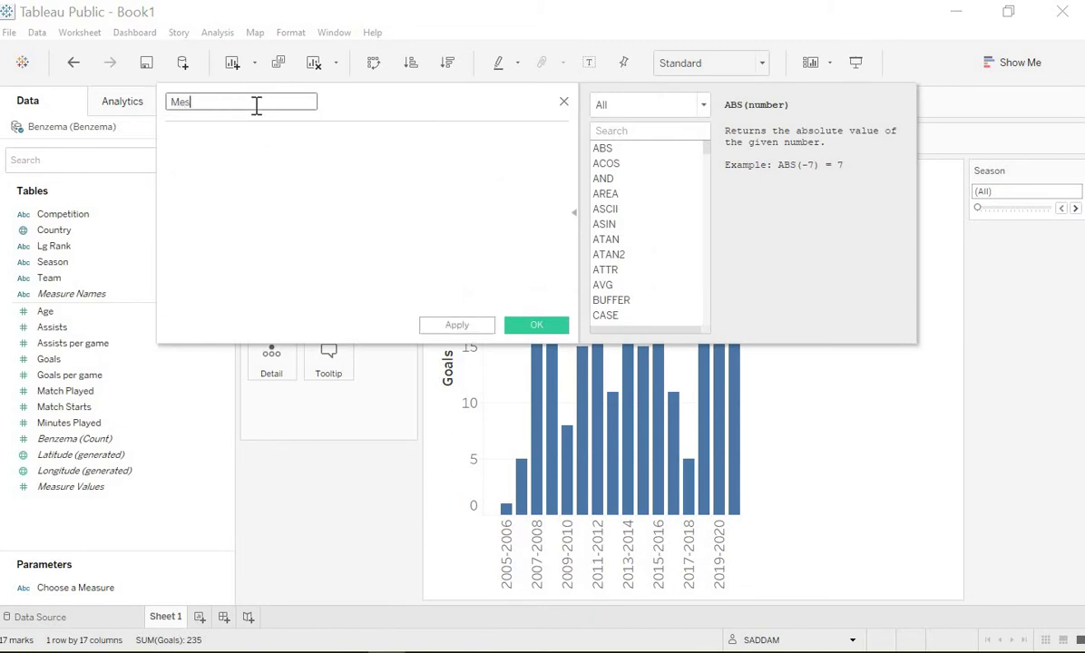
text(sure)
click(253, 145)
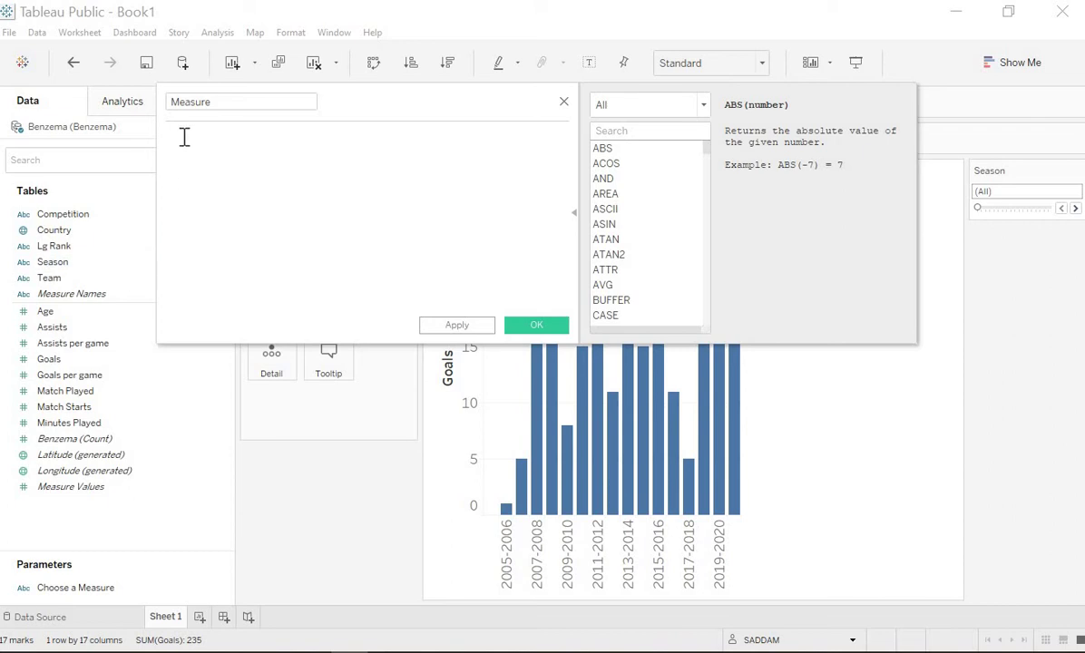
text(CASE [Choose a Measure])
key(BackSpace)
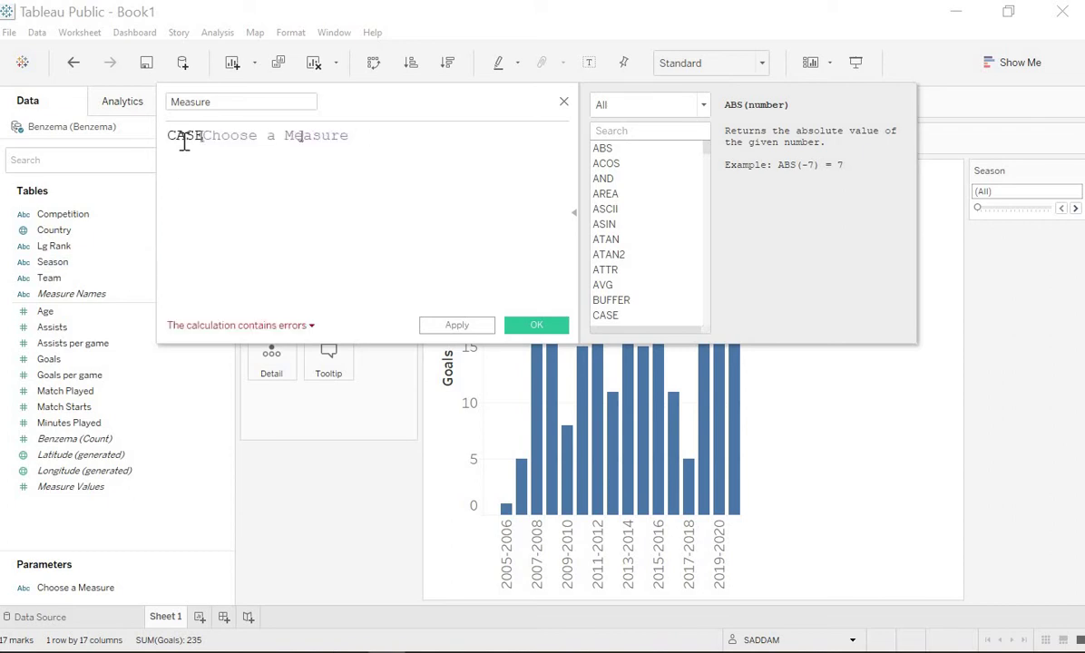
key(ctrl+z)
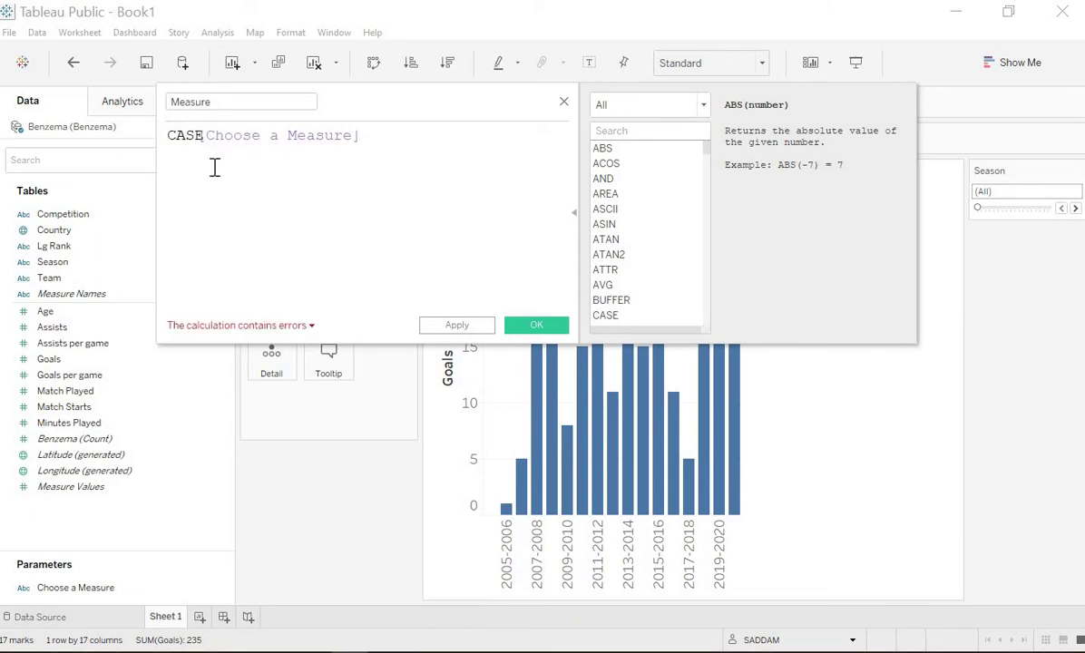
Add WHEN branches for Goals, Assists, Match Played and Match Starts sums, closing with END
text(When 'Goals' THEN SUM([Goals]))
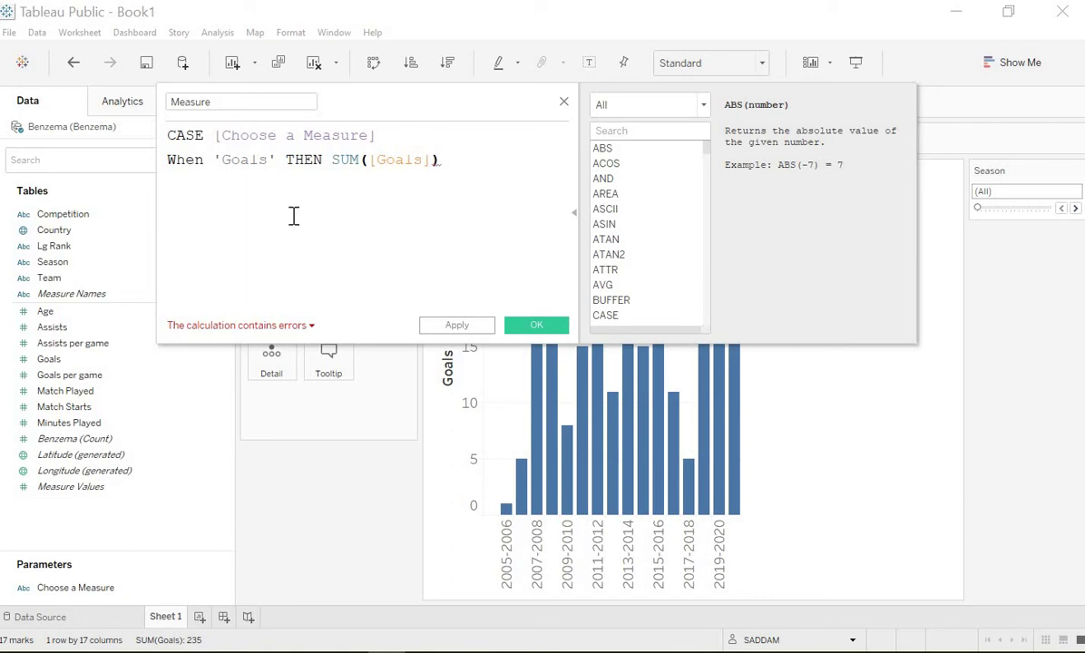
key(Return)
text(WHEN  'Assists' THEN SUM([Assists]))
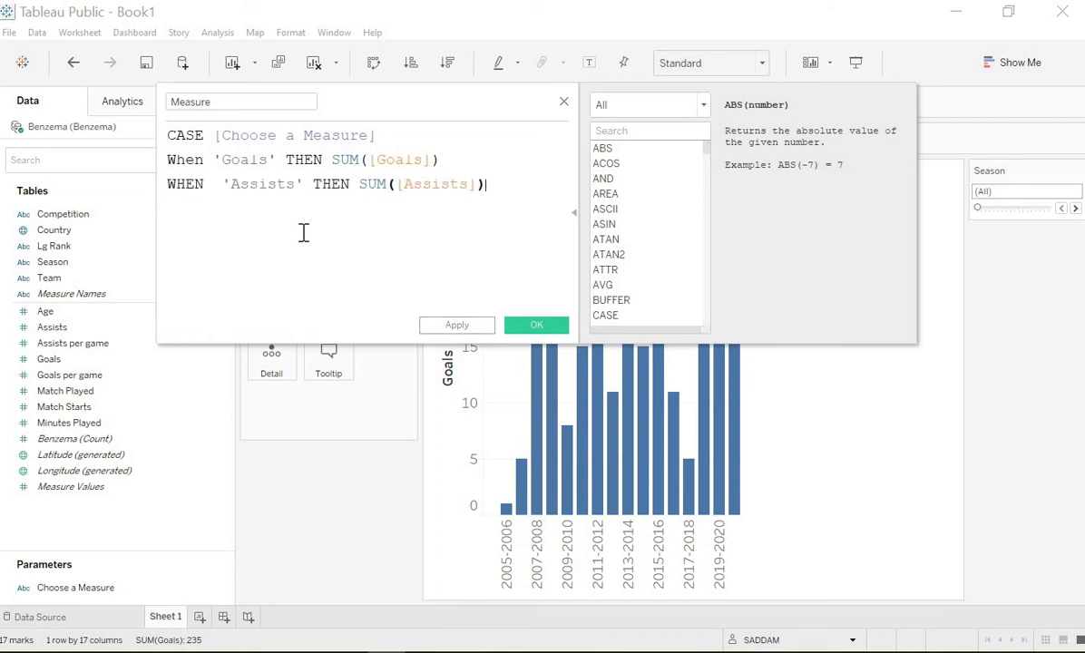
key(Return)
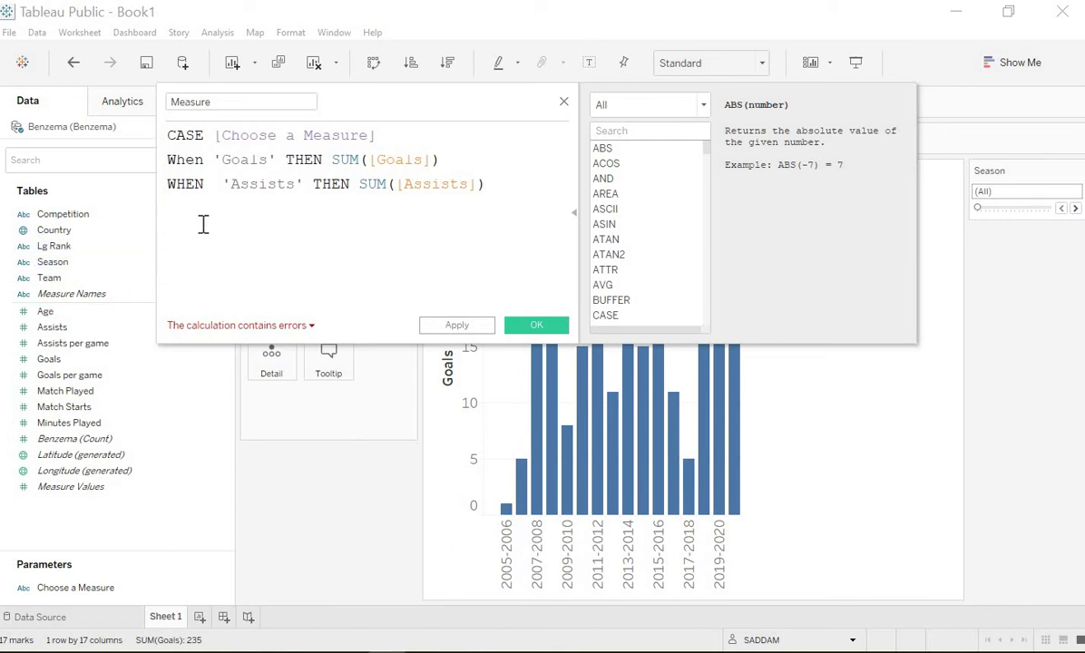
text(WHEN  'Match Played' THEN SUM([Match Played]))
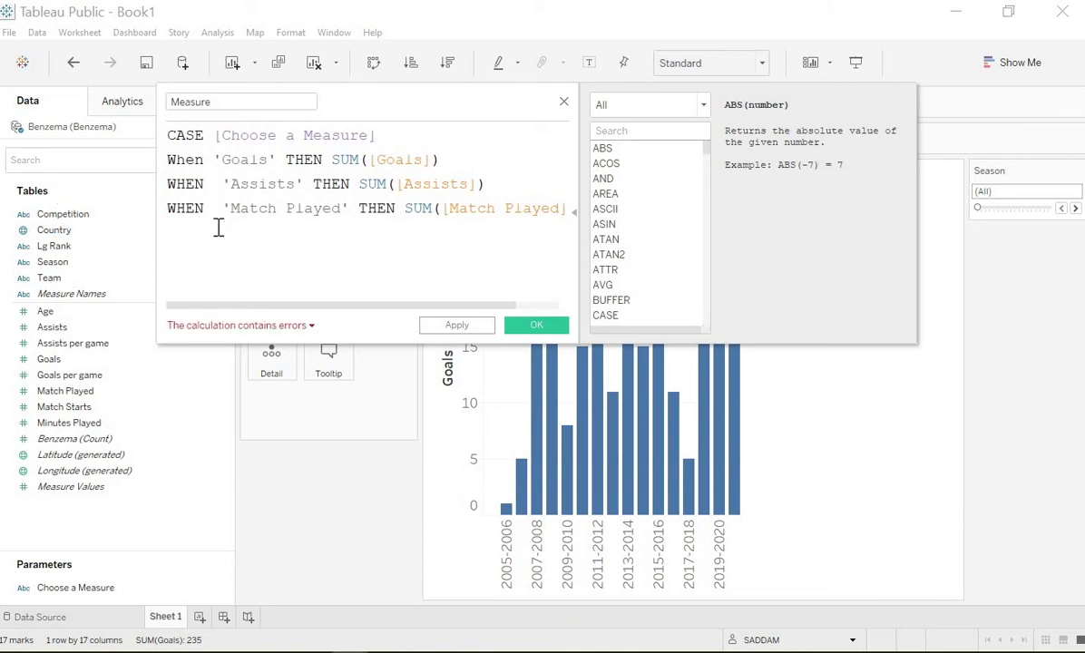
key(ctrl+v)
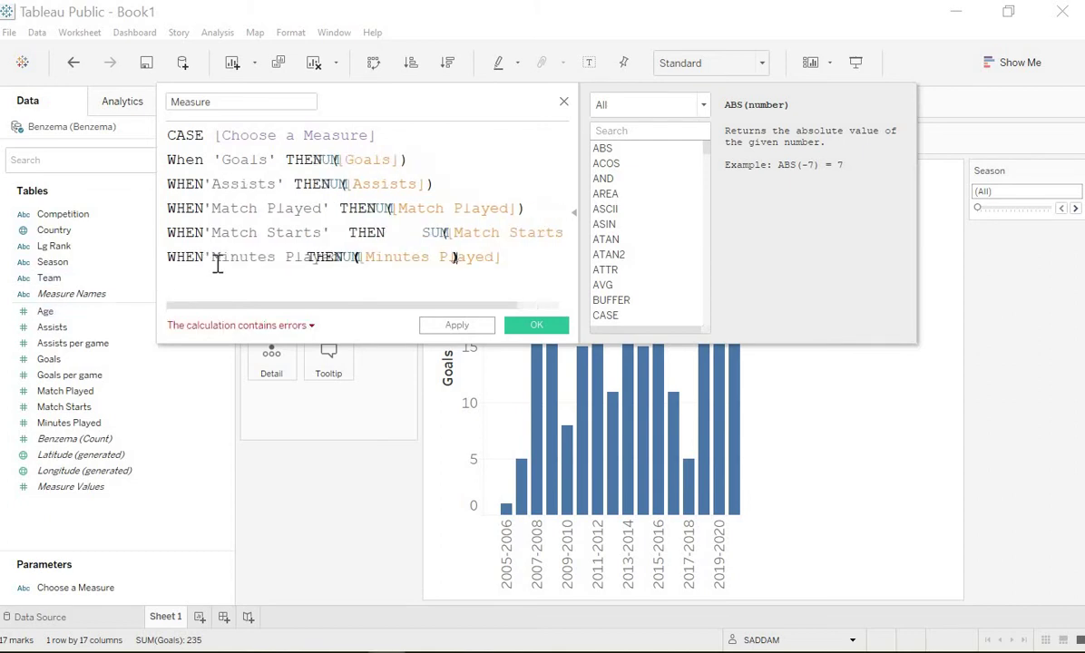
key(Return)
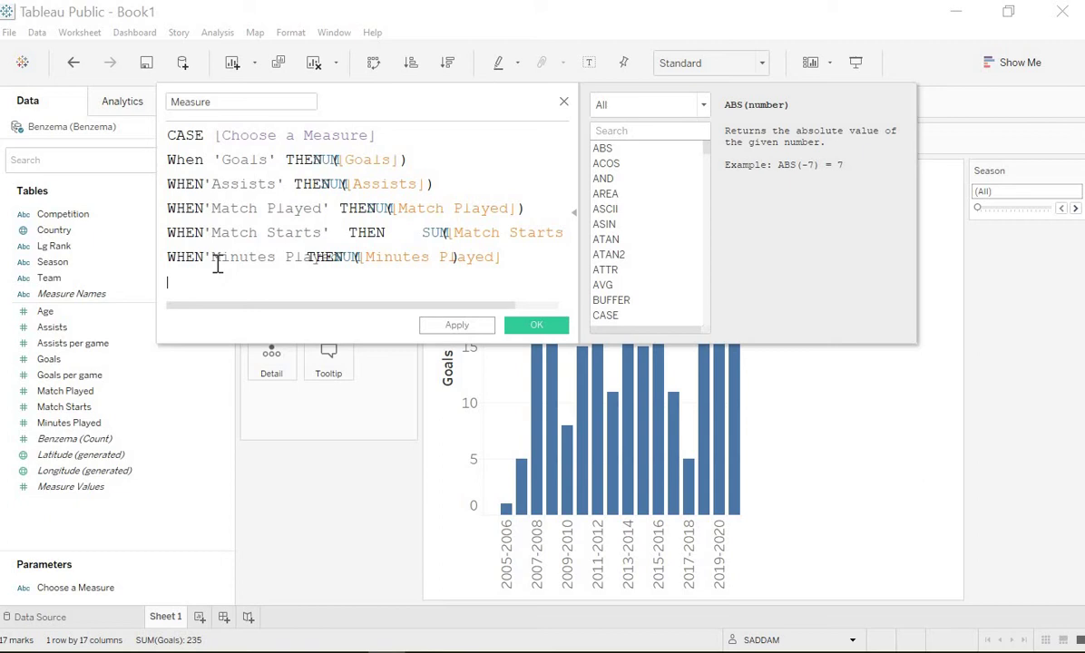
text(end)
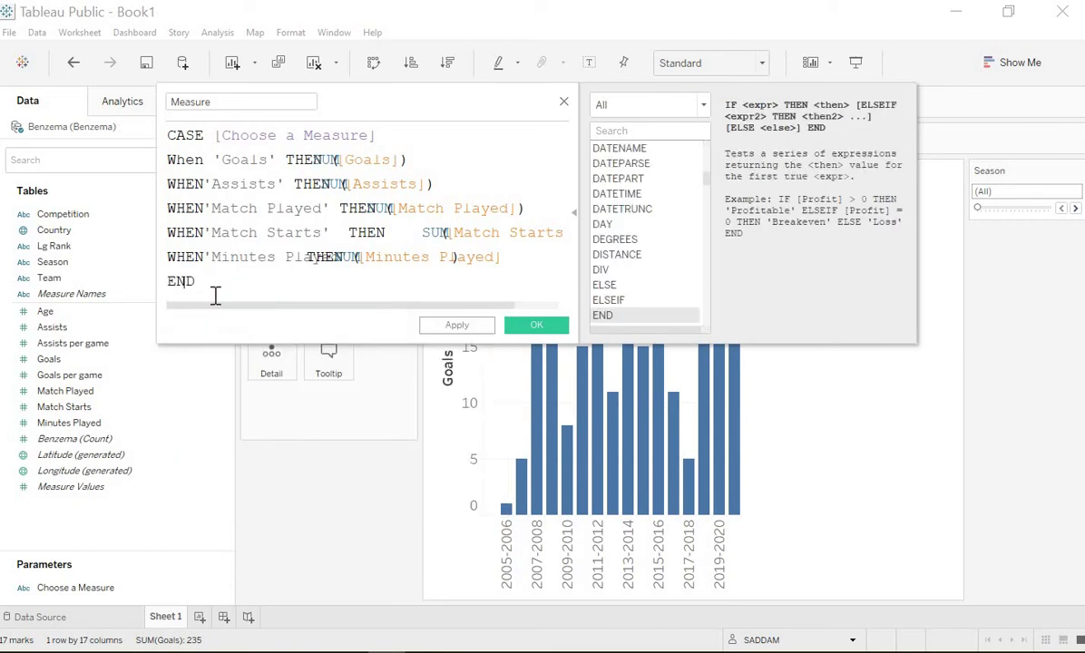
click(207, 299)
Save the Measure field and show the Choose a Measure control on the sheet
click(535, 328)
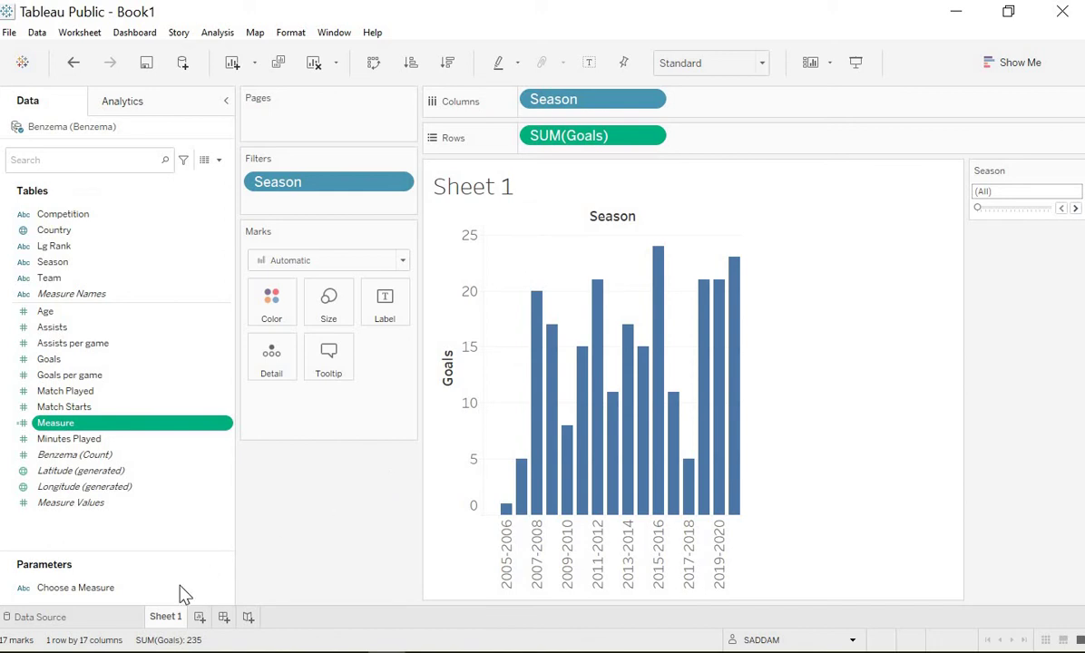
click(105, 596)
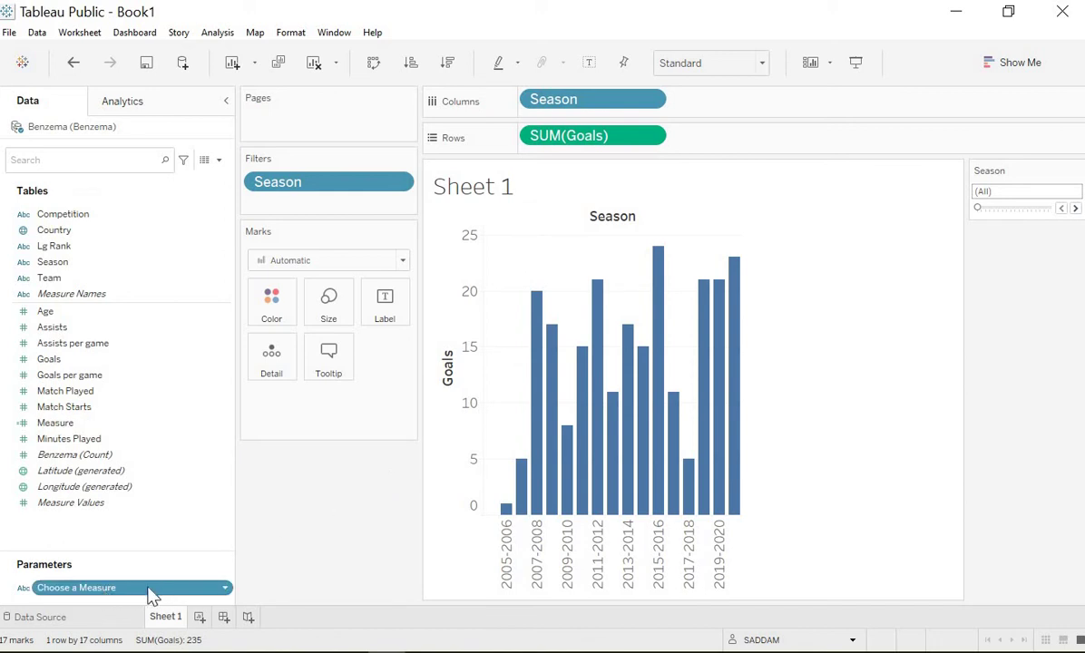
right_click(135, 591)
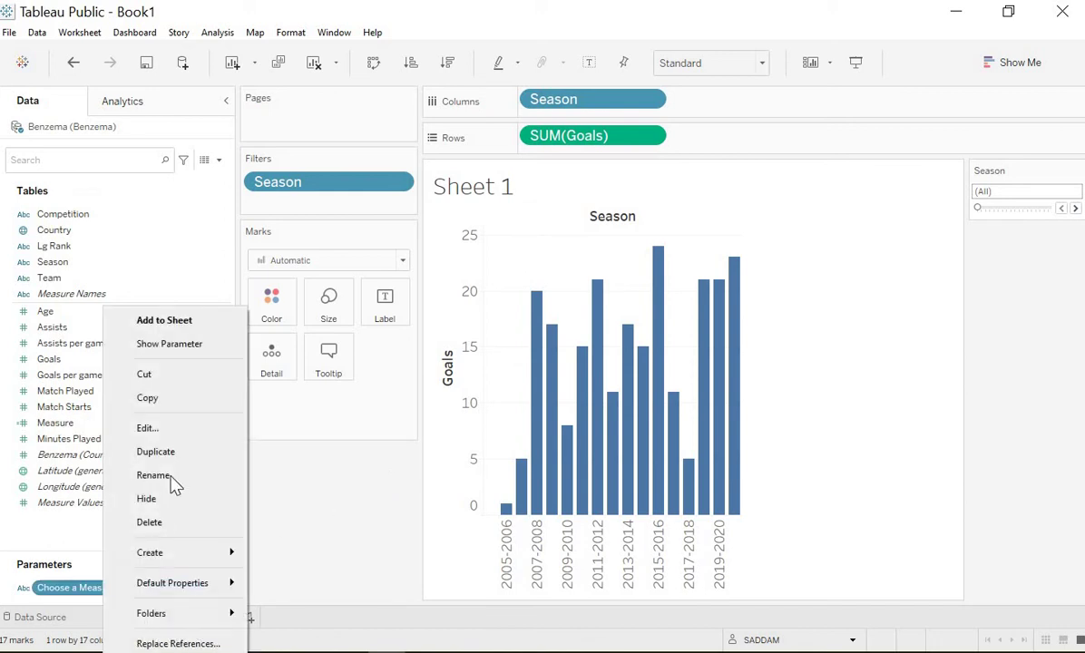
click(181, 349)
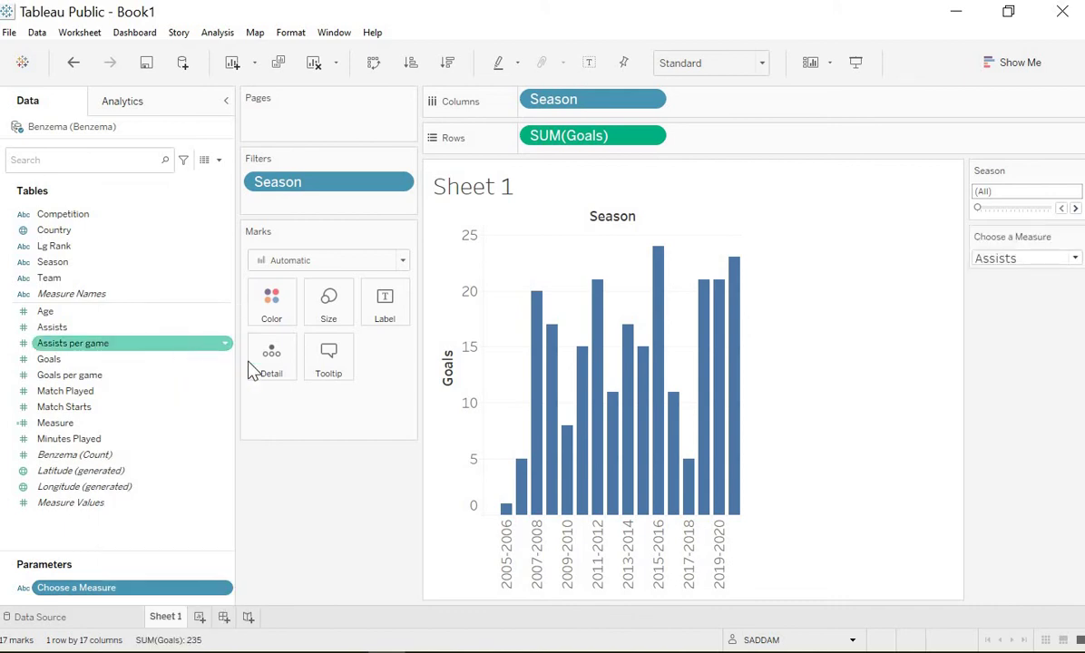
Set Choose a Measure to Goals, then to Match Played
click(1077, 265)
click(1007, 294)
click(1075, 259)
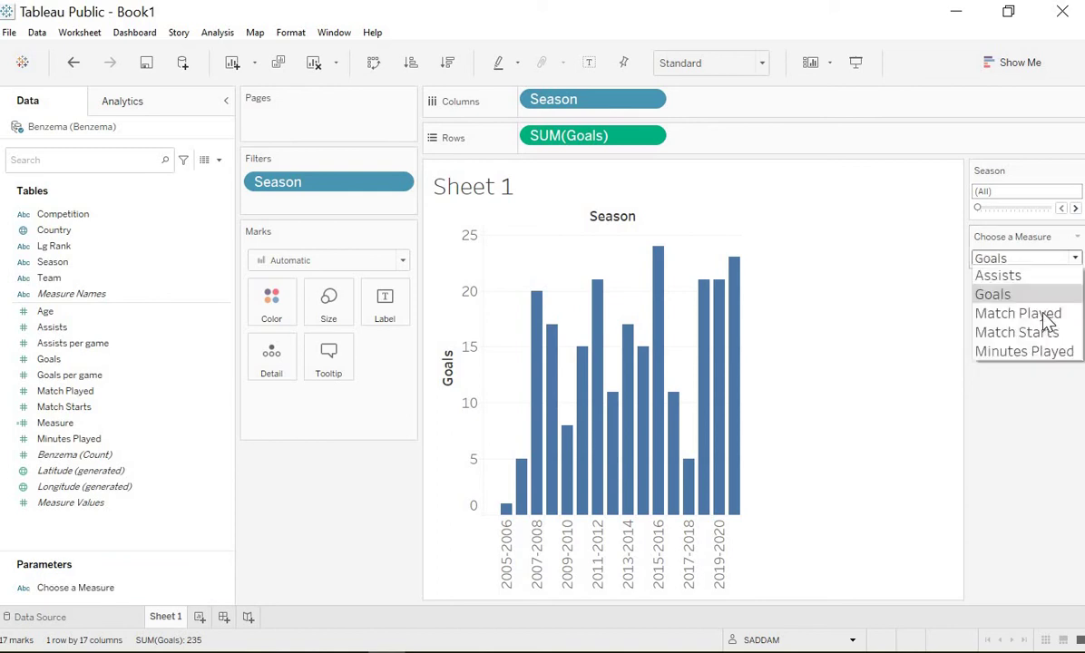
click(1014, 317)
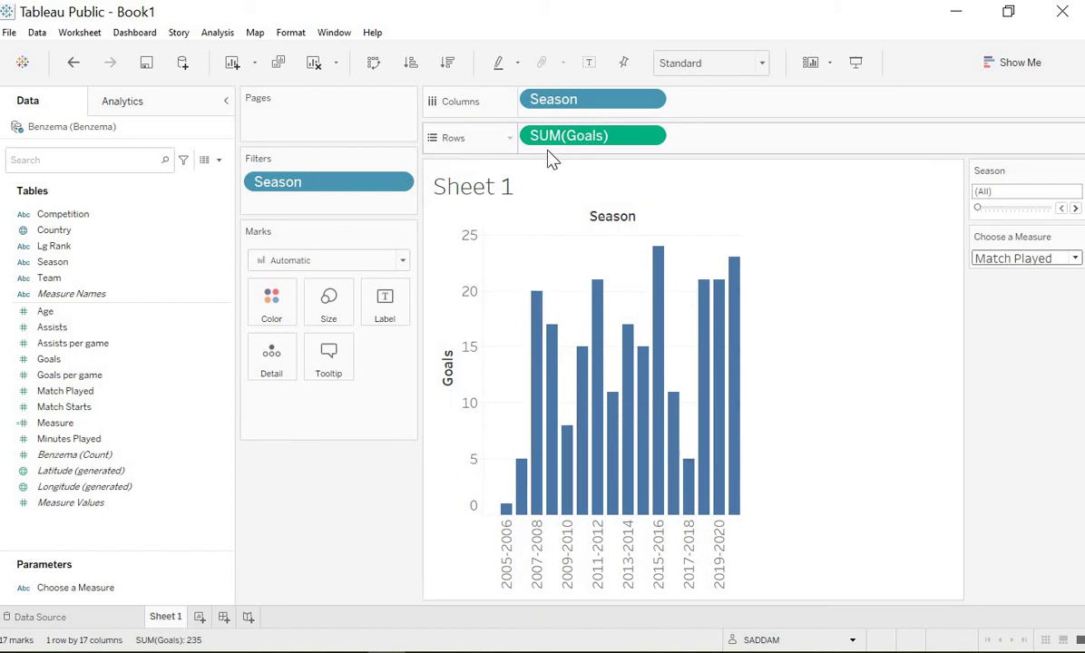
Replace SUM(Goals) on Rows with the Measure calculated field
click(650, 138)
click(603, 513)
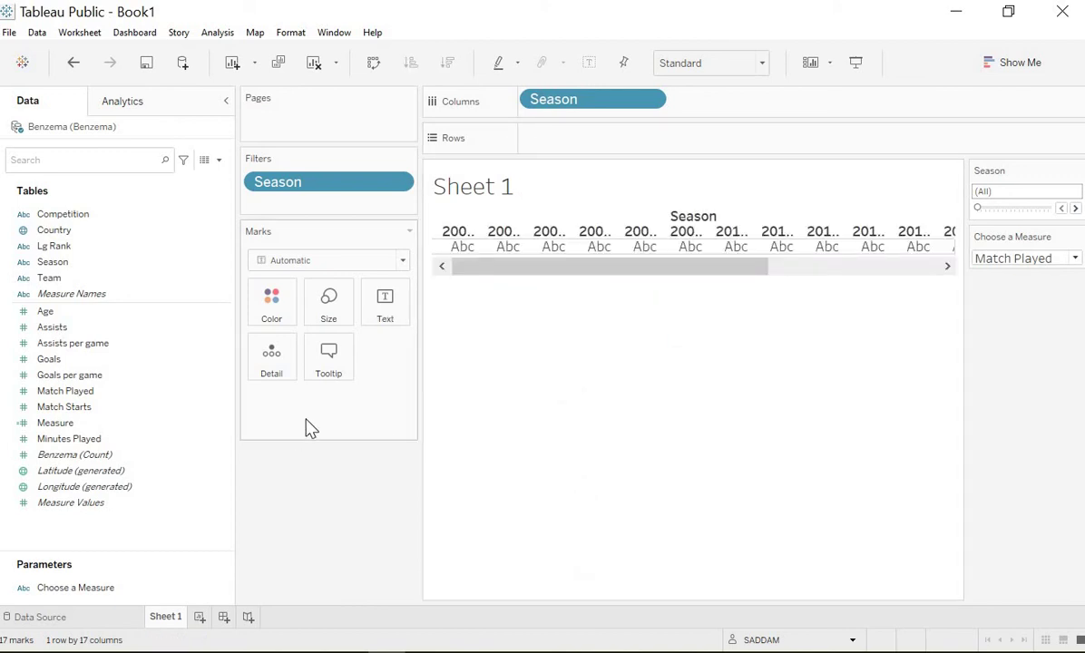
drag(154, 432, 579, 145)
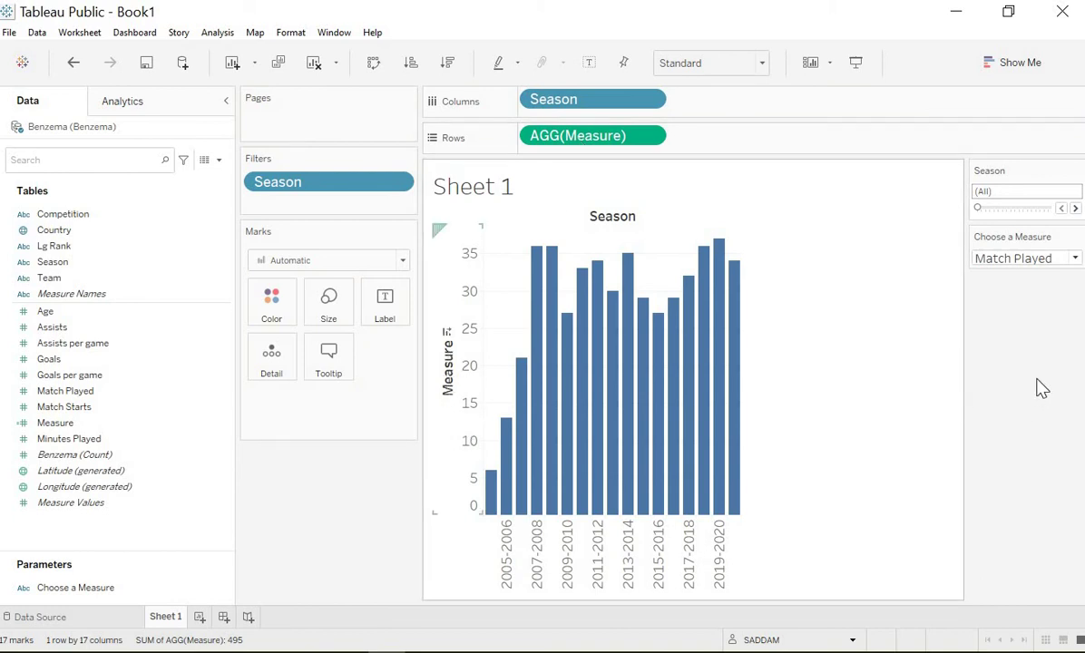
Switch Choose a Measure to Assists, then back to Goals
click(1075, 260)
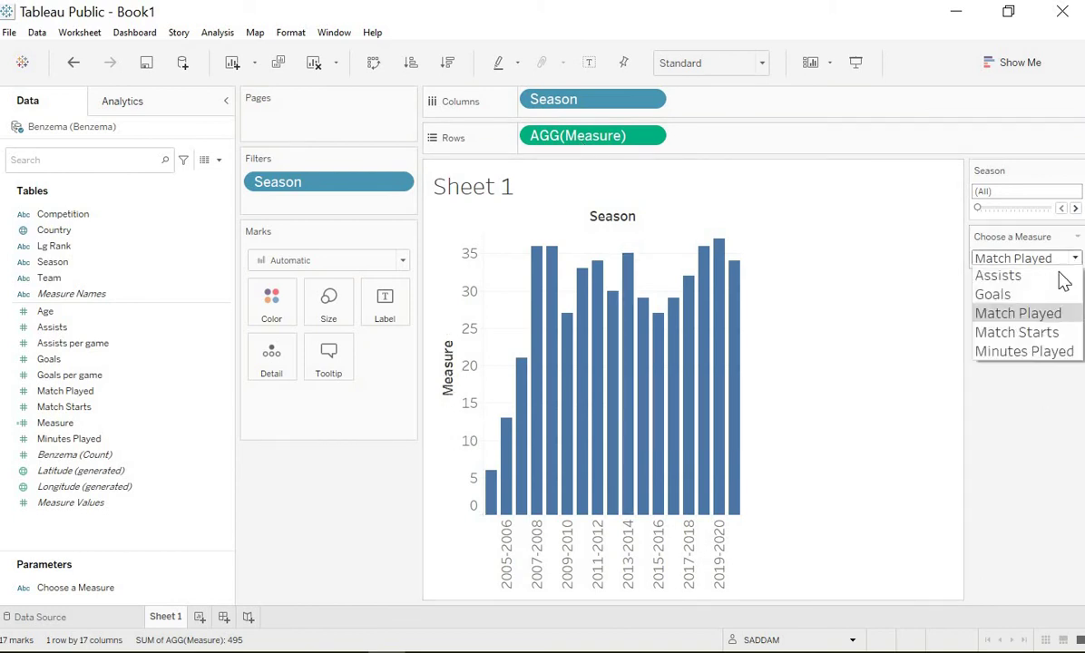
click(1052, 274)
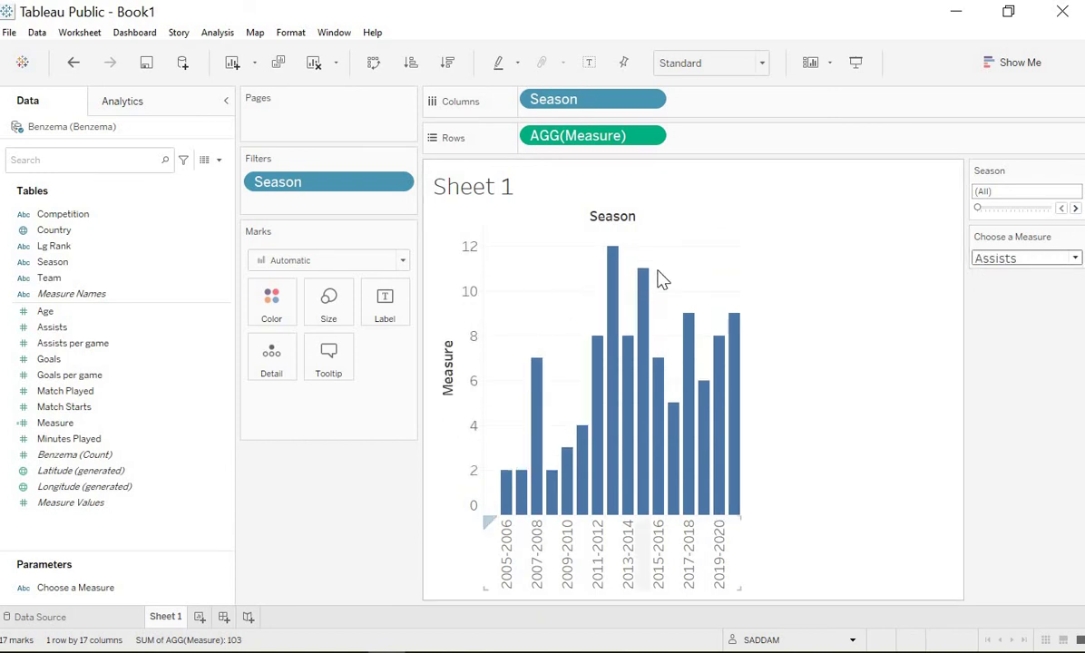
click(1074, 260)
click(1047, 294)
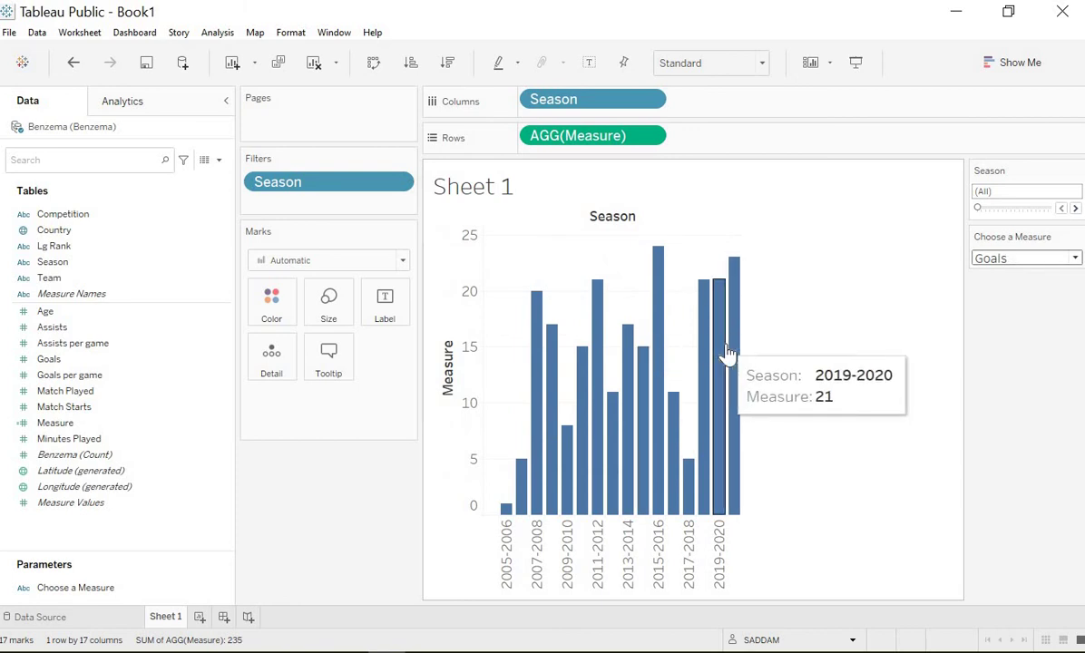
Step the Season slider from 2004-2005 to 2010-2011, then back to 2009-2010
click(1075, 208)
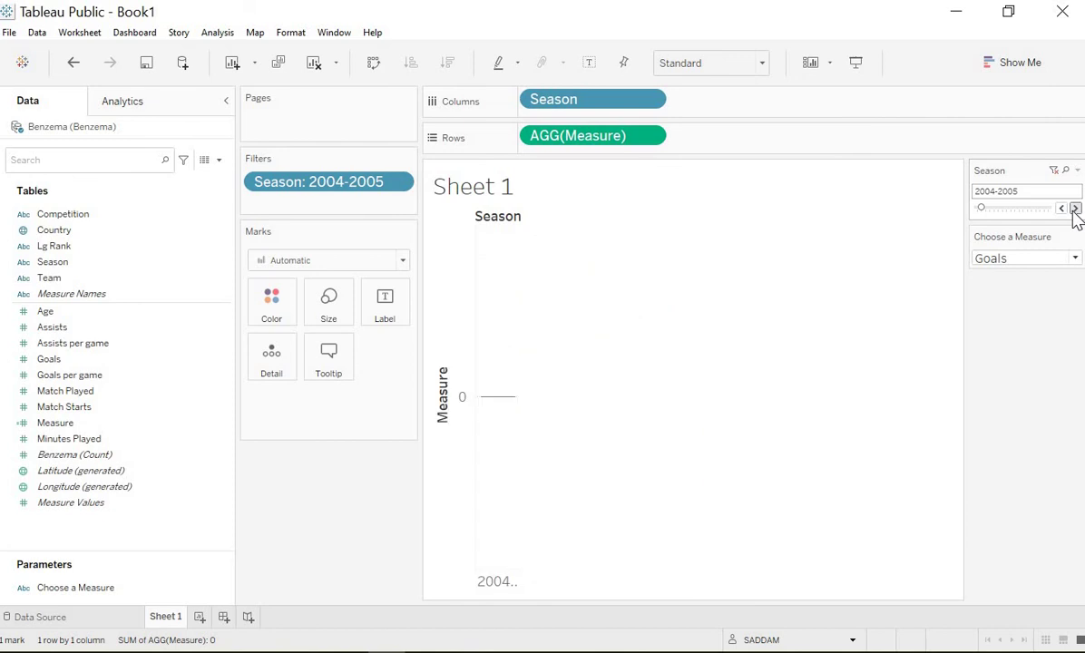
click(1075, 209)
click(1075, 209)
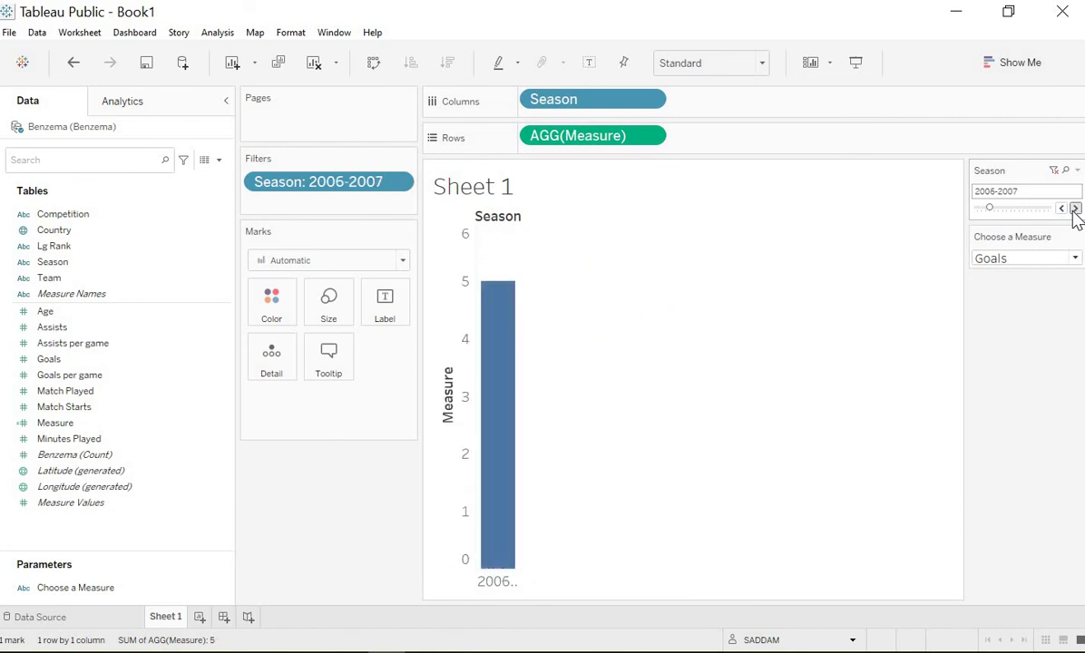
click(1075, 209)
click(1075, 209)
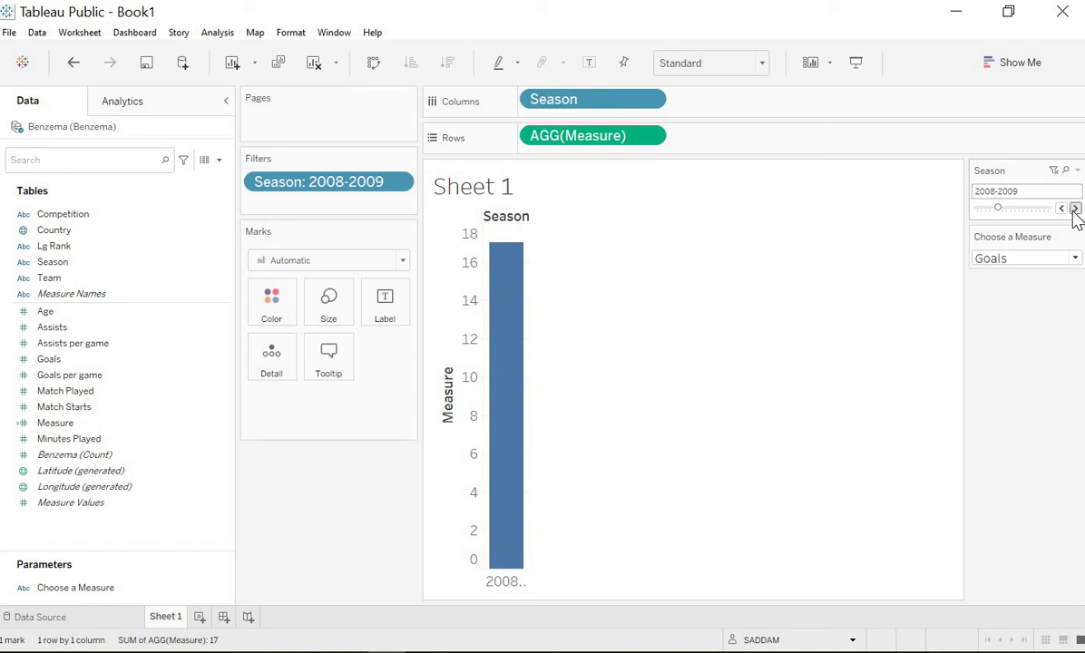
click(1075, 209)
click(1075, 209)
click(1062, 208)
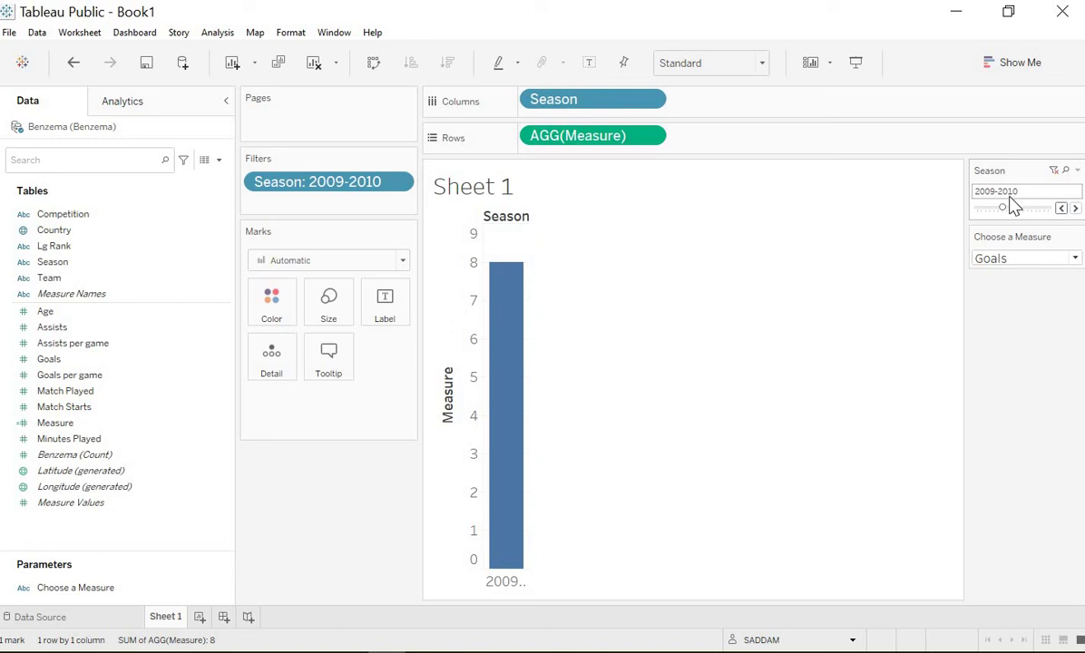
Switch the measure to Assists, Goals, then Match Played, and show all seasons again
click(1075, 260)
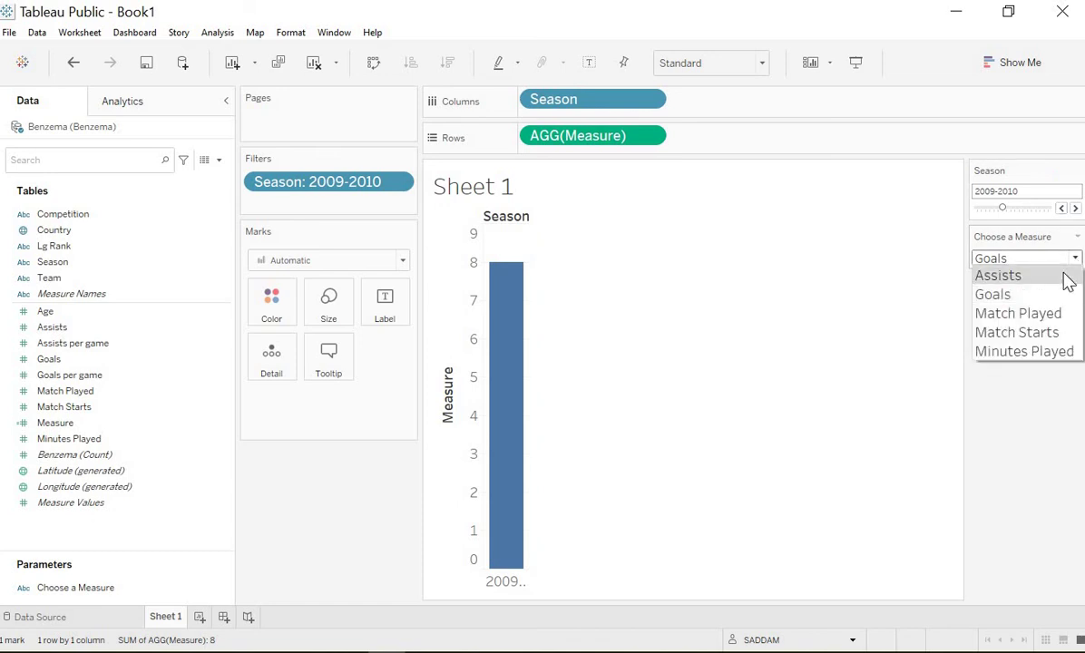
click(1002, 275)
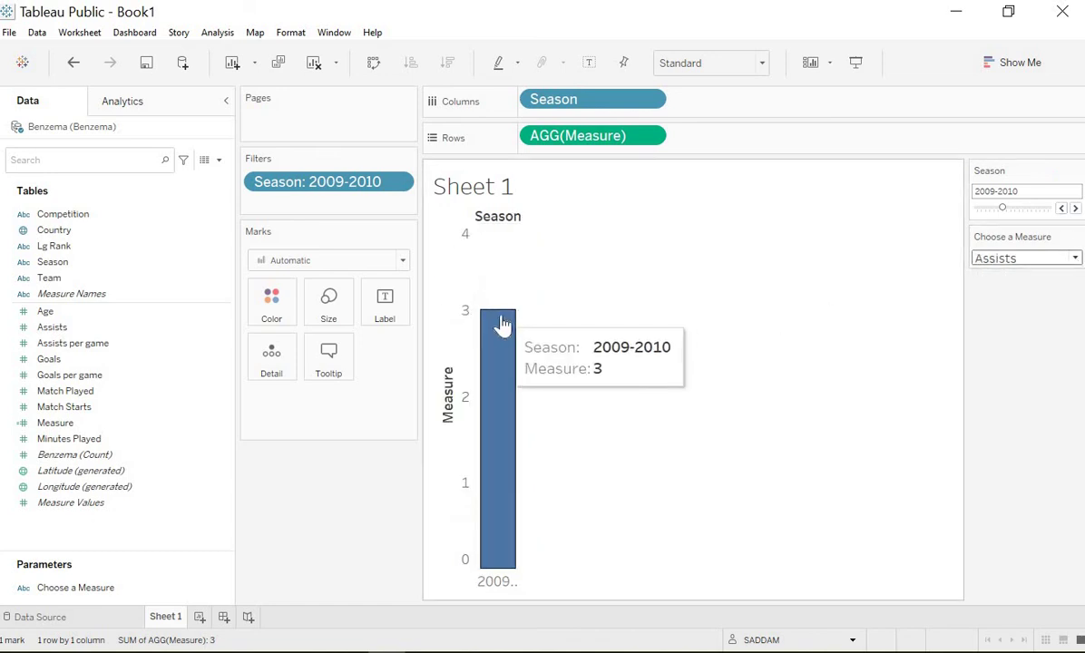
click(1070, 259)
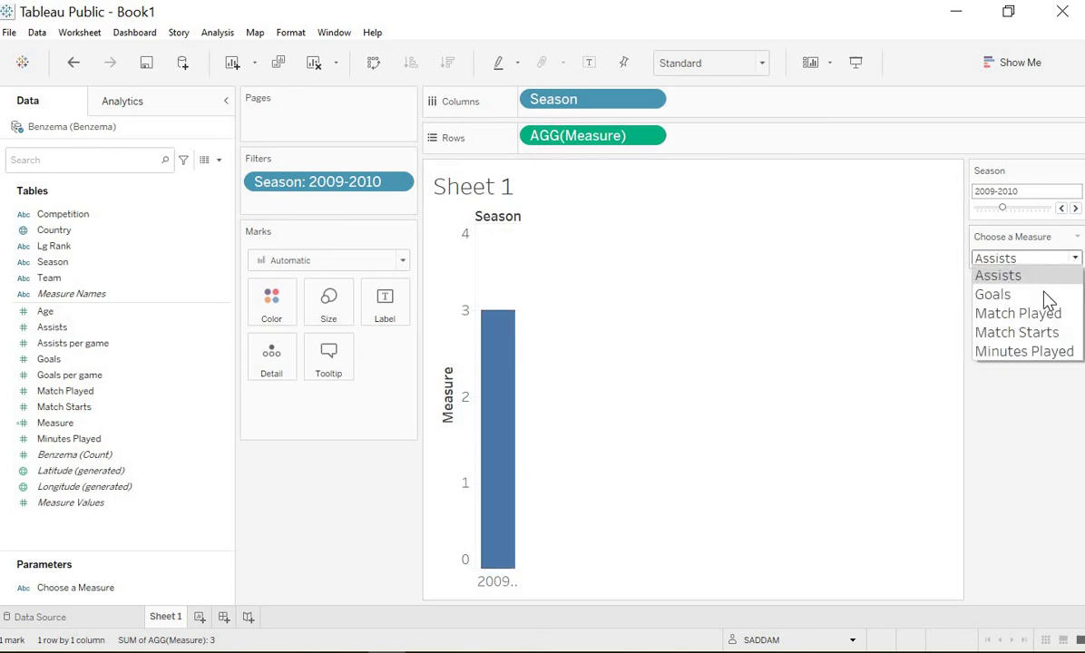
click(1043, 293)
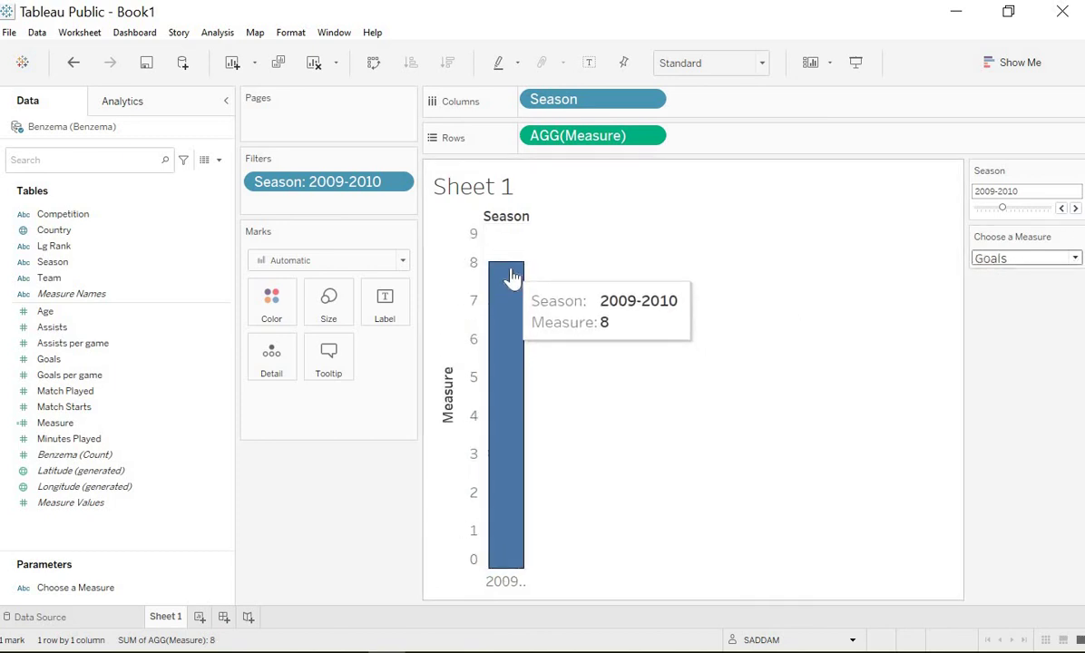
click(1071, 258)
click(997, 314)
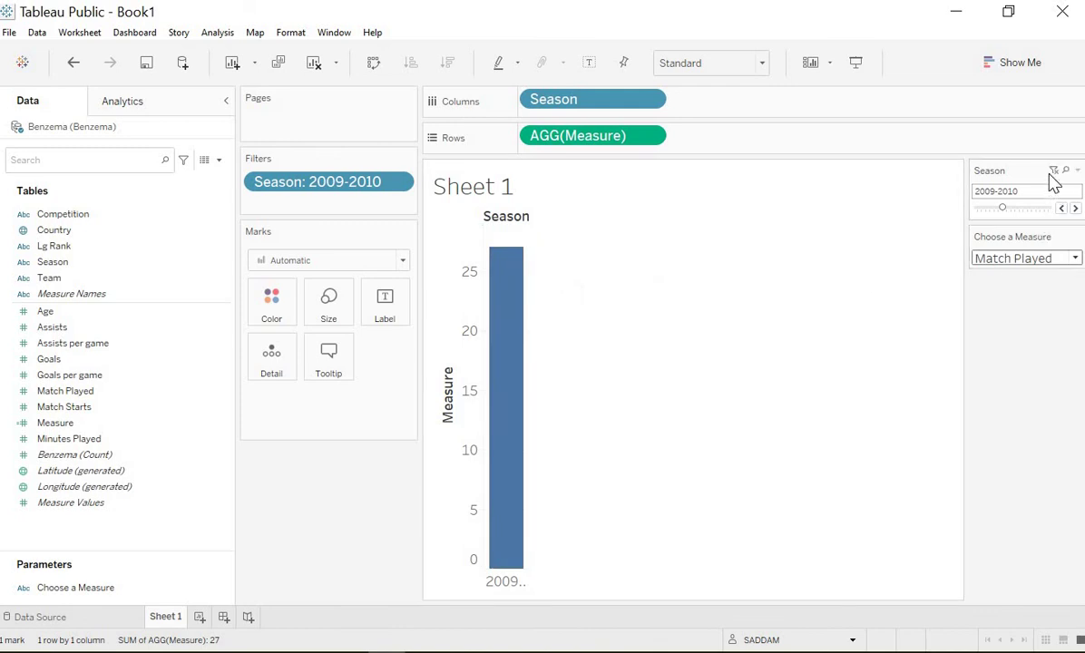
click(1053, 172)
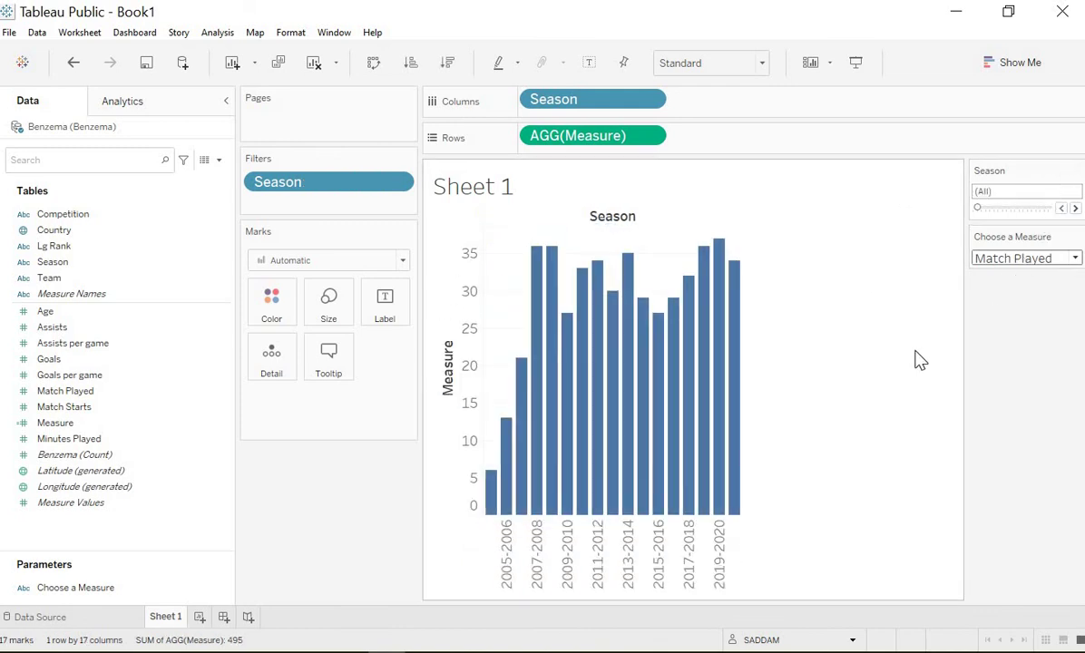